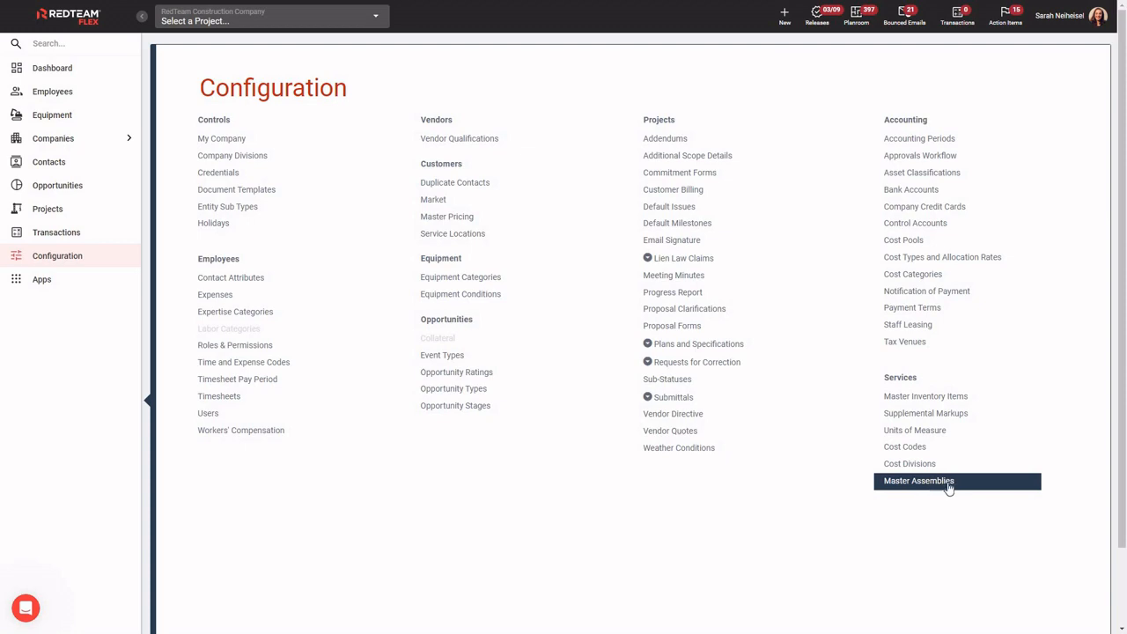
# - Search the master assemblies for "masonry" and open the 040000 assembly named just Masonry for editing
pyautogui.click(948, 487)
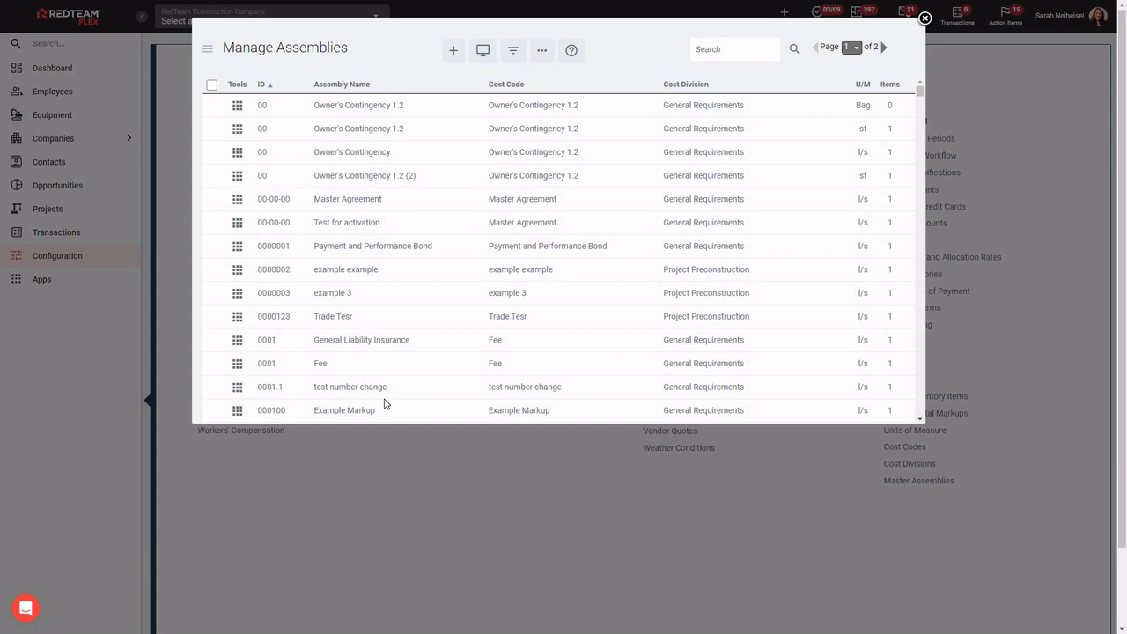
pyautogui.click(746, 49)
pyautogui.write('masonry')
pyautogui.press('Return')
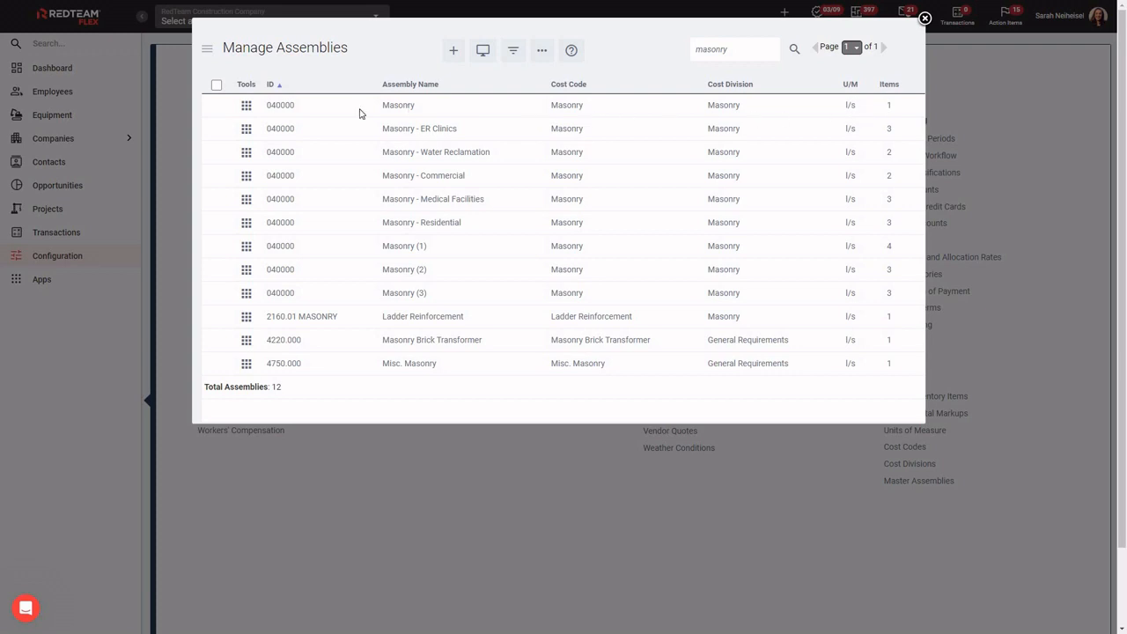
pyautogui.click(246, 107)
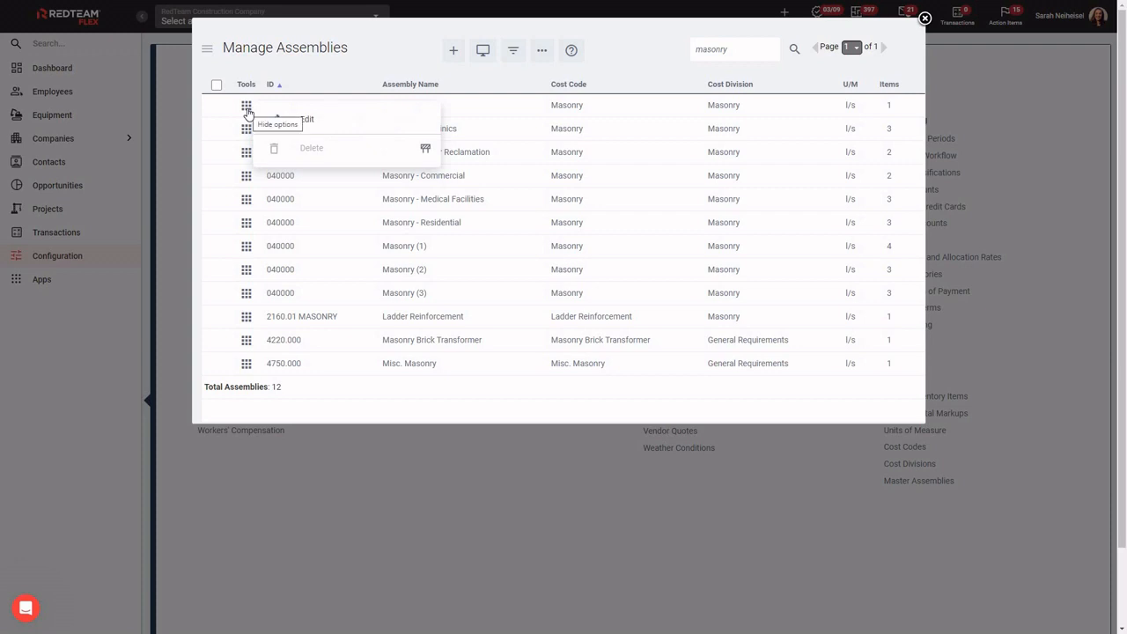
pyautogui.click(306, 121)
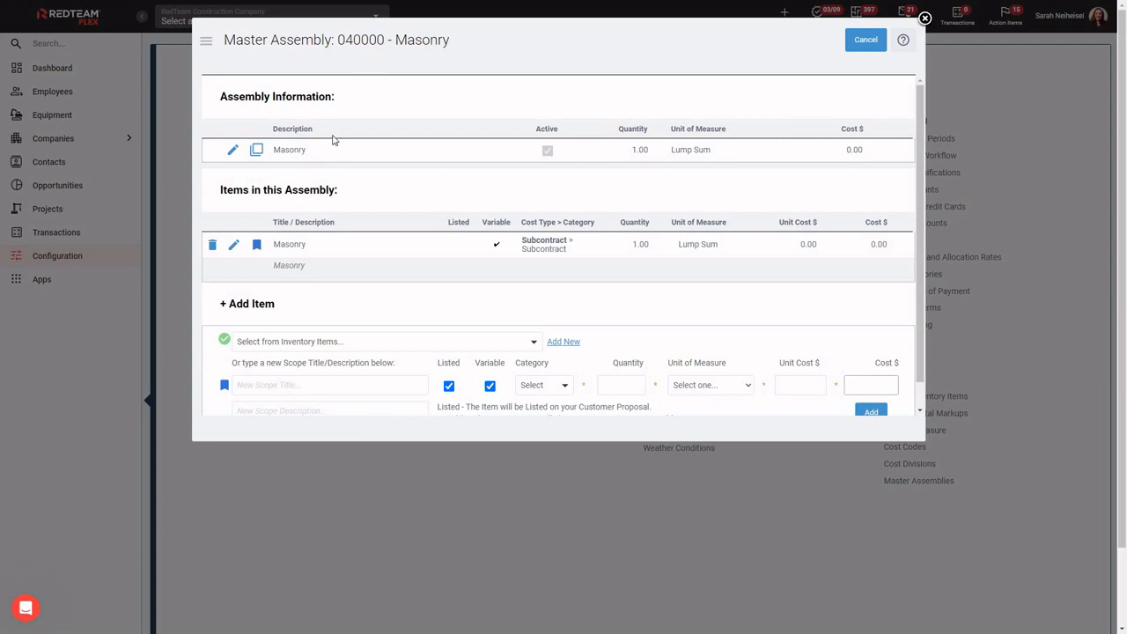
# - Change the assembly's description to "Masonry Assembly for Apartment Complexes"
pyautogui.click(235, 151)
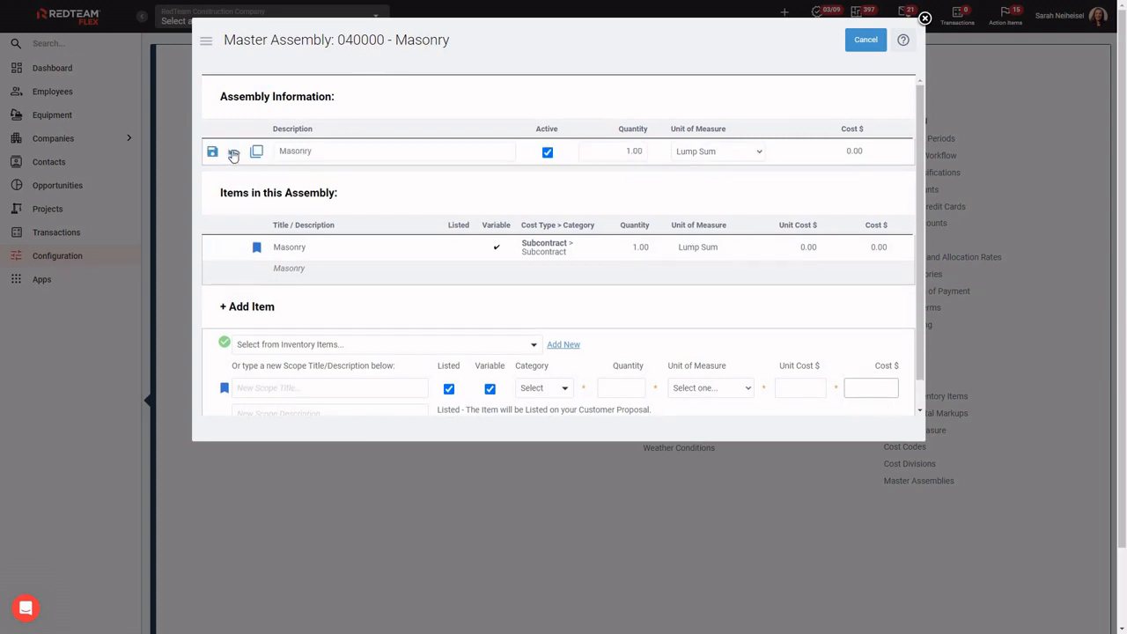
pyautogui.click(316, 154)
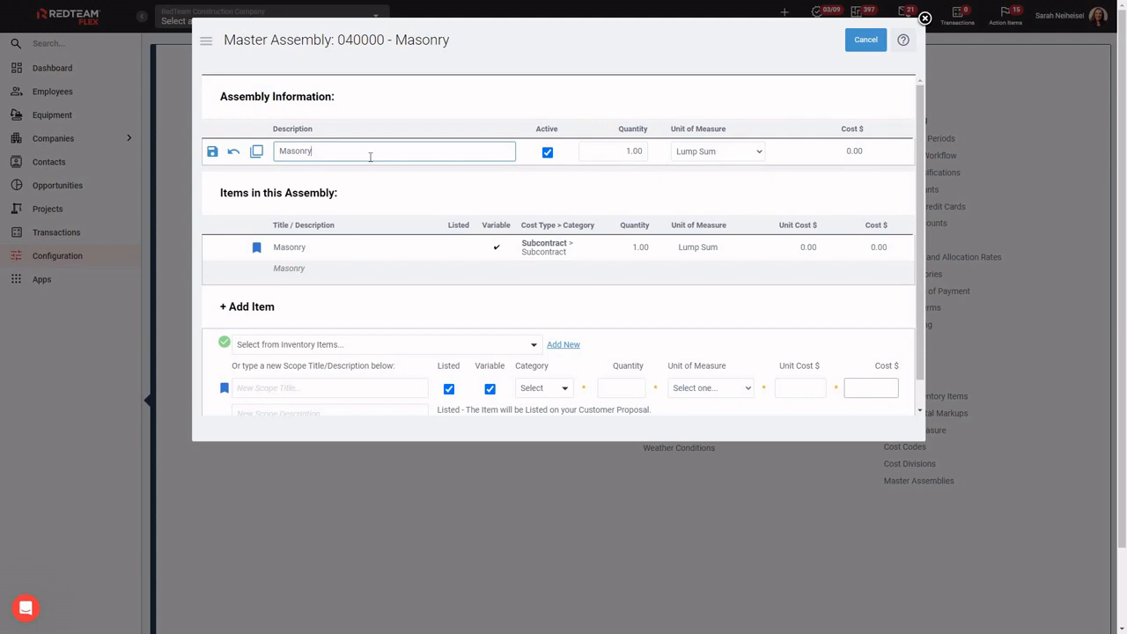
pyautogui.write('Assembly for Commercial Projects')
pyautogui.moveTo(440, 151); pyautogui.dragTo(362, 153)
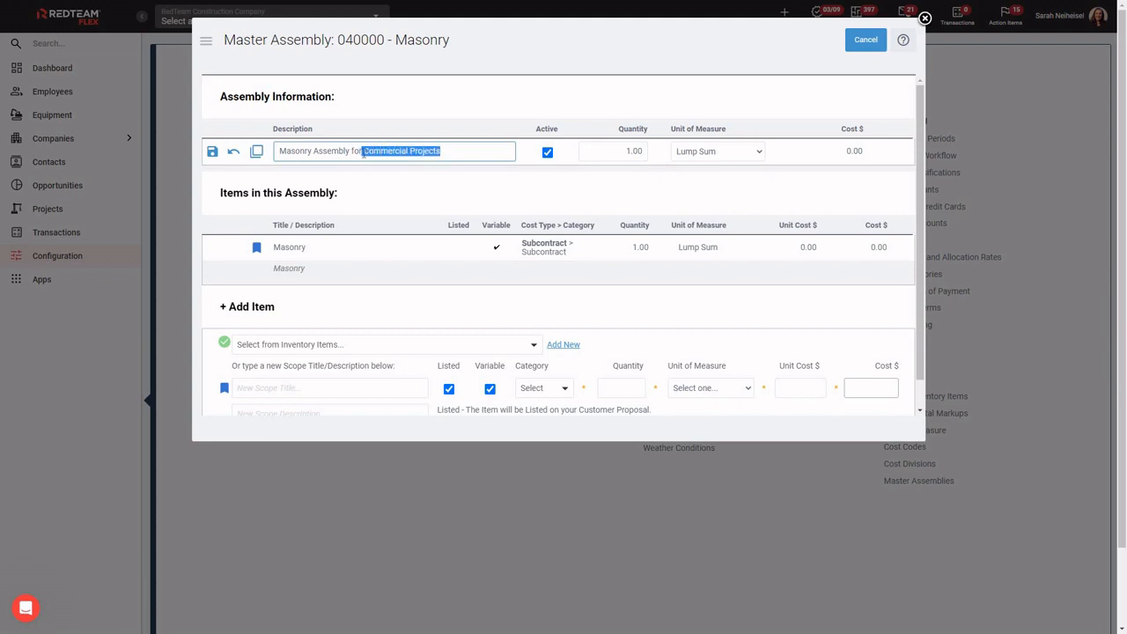
pyautogui.write('Apar')
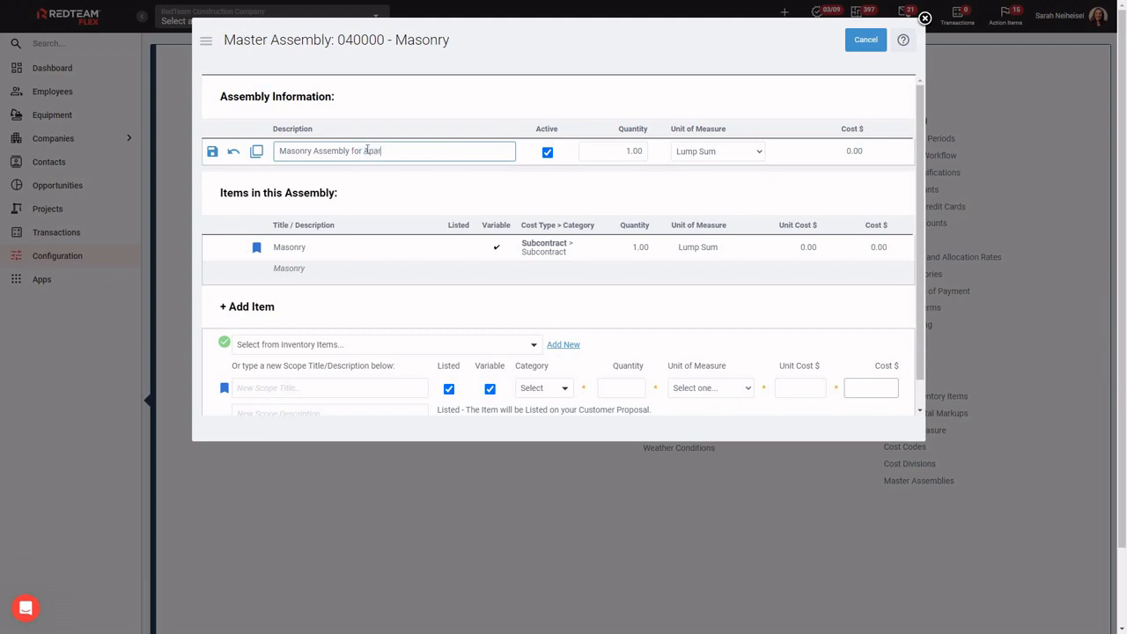
pyautogui.write('tment Complexes')
# - Set the assembly's unit of measure to Each and save the assembly information
pyautogui.click(744, 151)
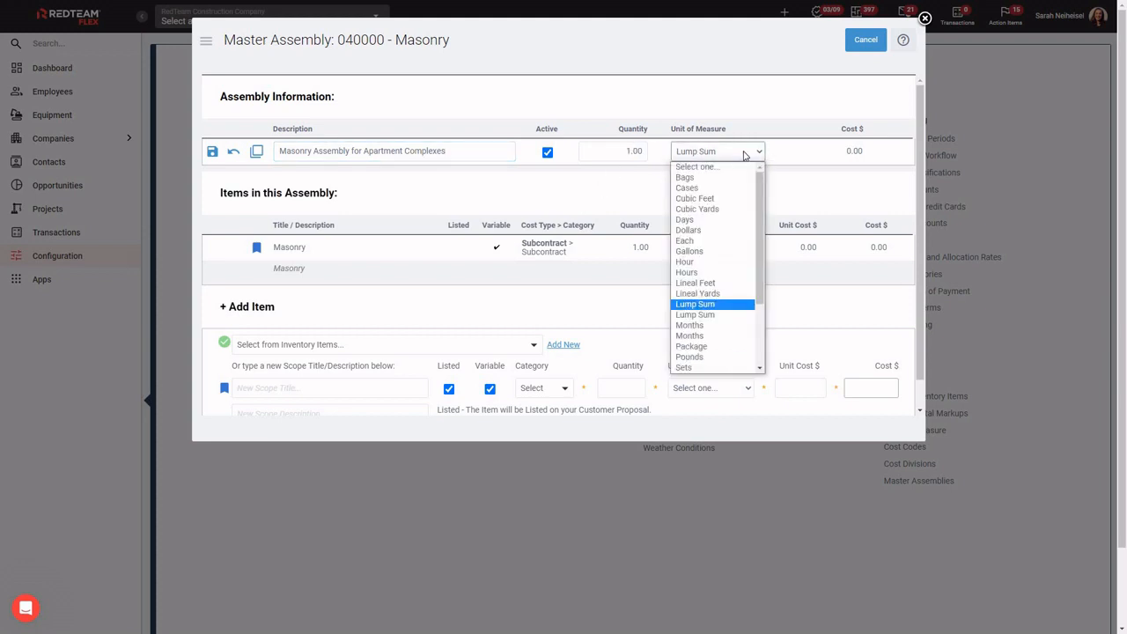
pyautogui.click(721, 241)
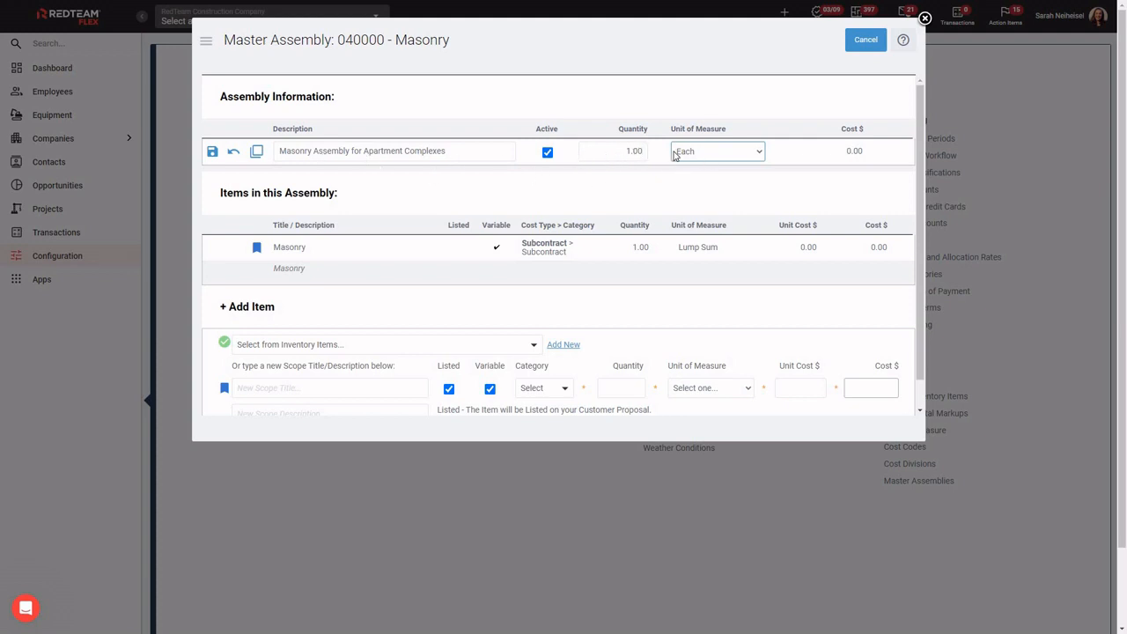
pyautogui.click(212, 155)
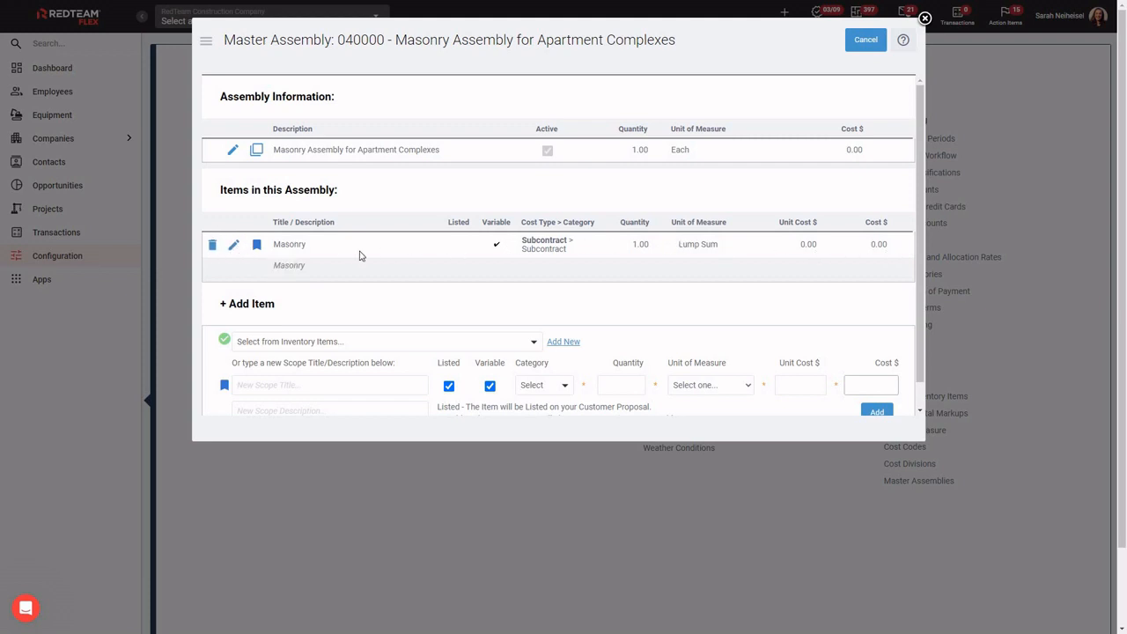
# - Retitle the assembly's Masonry item as Bricks, describe it as "Describe the type and quality of Bricks", and mark it as listed
pyautogui.click(235, 249)
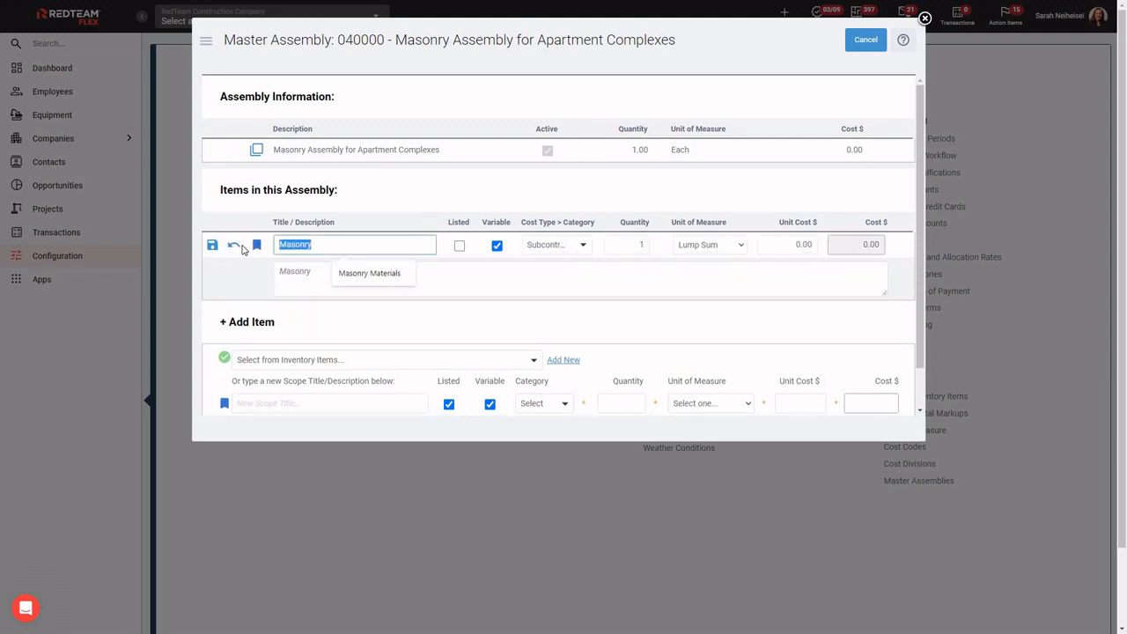
pyautogui.press('BackSpace')
pyautogui.write('Bricks')
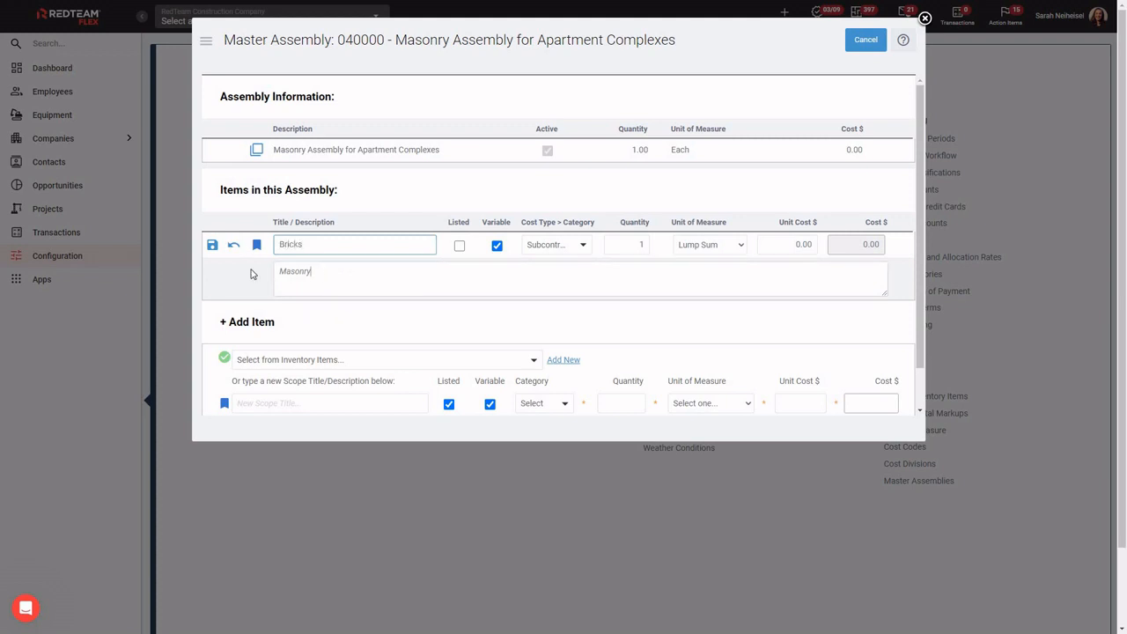
pyautogui.press('Tab')
pyautogui.write('Descri')
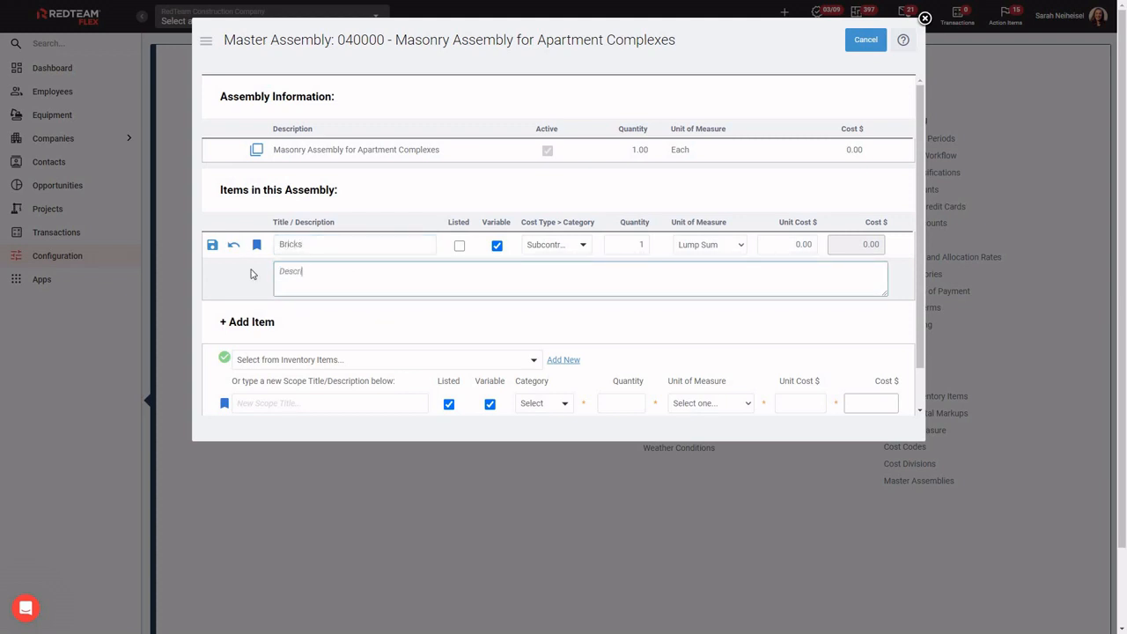
pyautogui.write('be the type and quality of Bricks')
pyautogui.click(461, 250)
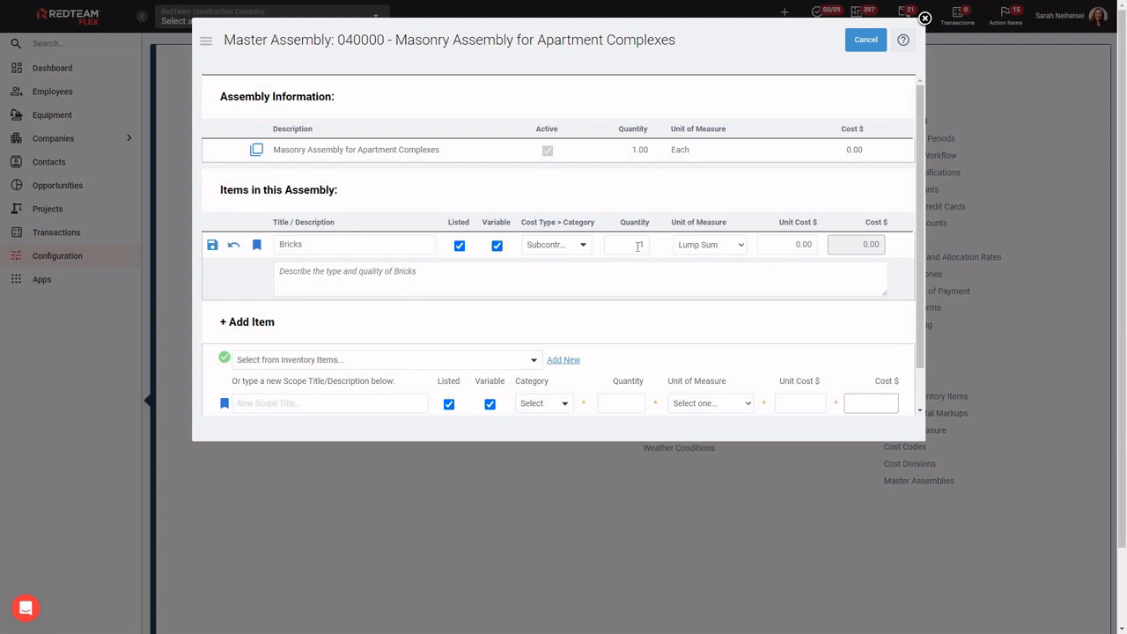
# - Set the Bricks item's quantity to 3 Tons at a unit cost of 1500
pyautogui.doubleClick(638, 246)
pyautogui.write('3')
pyautogui.click(692, 253)
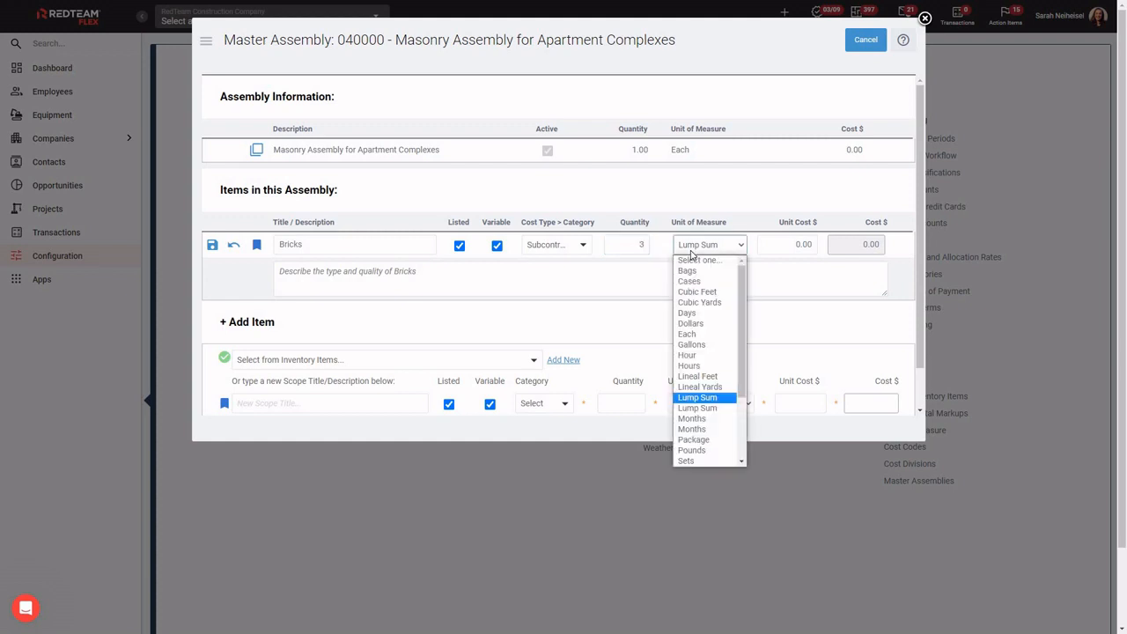
pyautogui.scroll(-3, 702, 431)
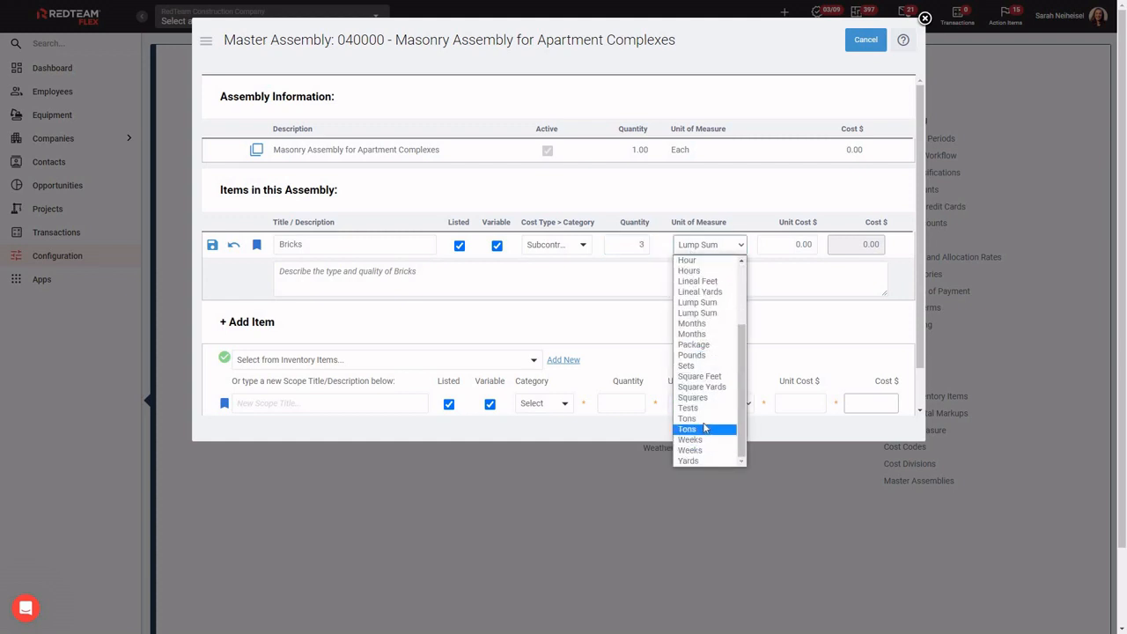
pyautogui.click(697, 430)
pyautogui.click(796, 245)
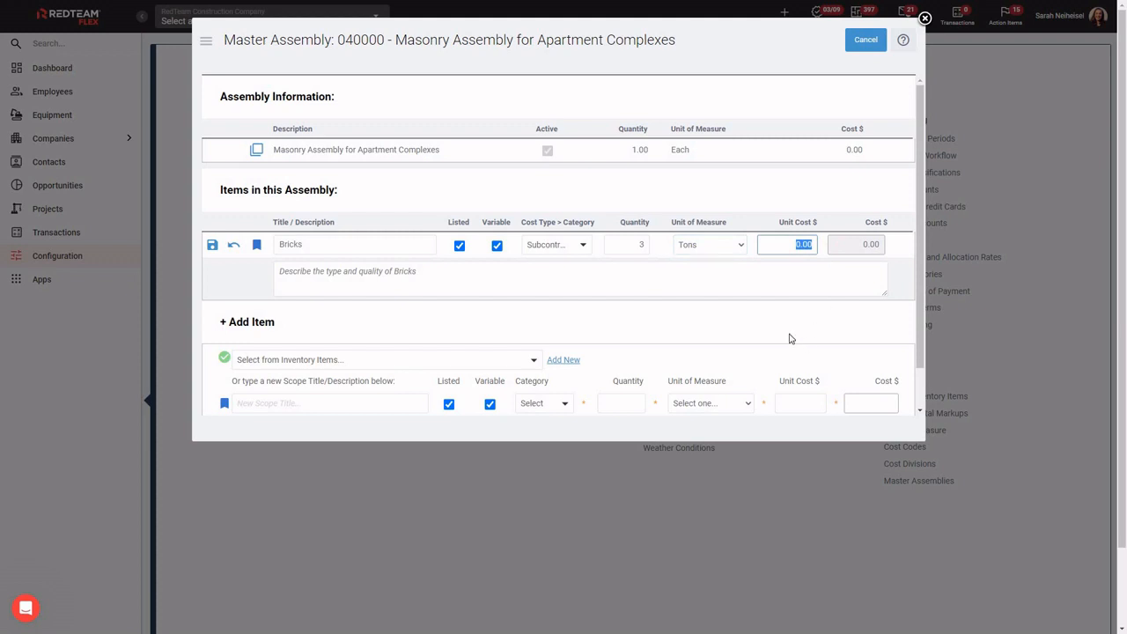
pyautogui.write('1500')
pyautogui.click(813, 282)
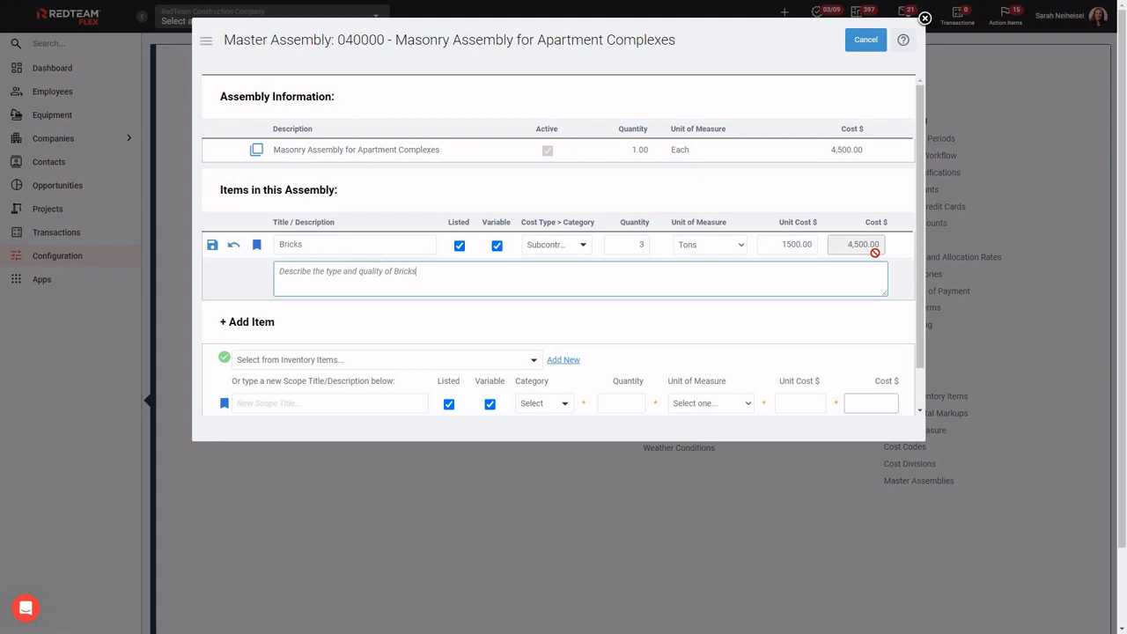
# - Assign the Bricks item to the Material (M) cost category and save the item
pyautogui.click(584, 244)
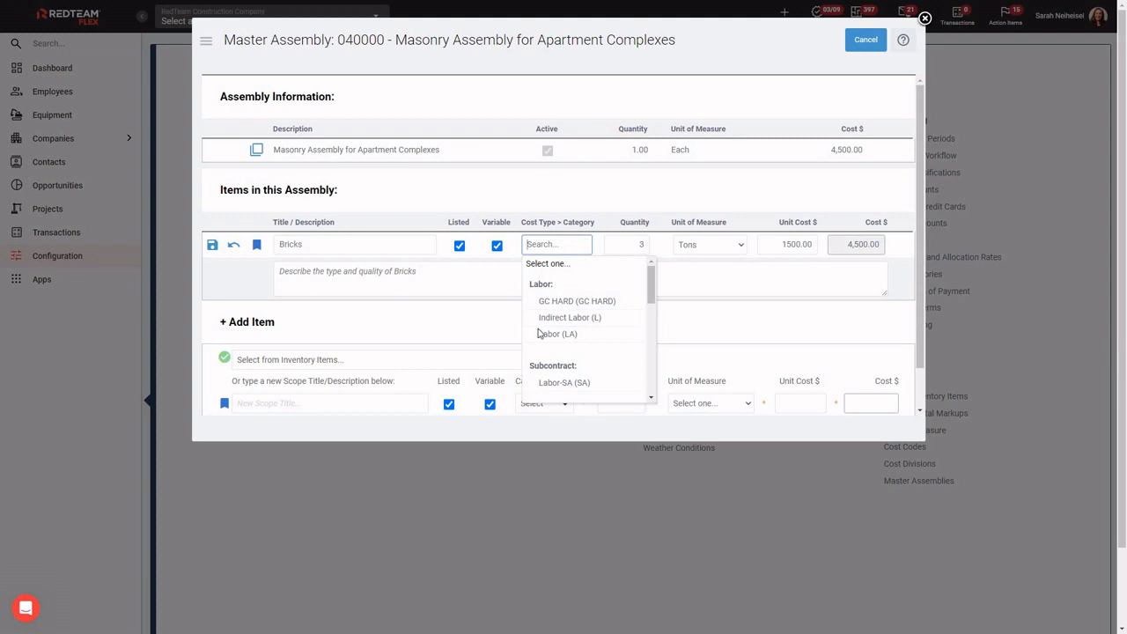
pyautogui.scroll(-1, 540, 333)
pyautogui.scroll(-3, 547, 359)
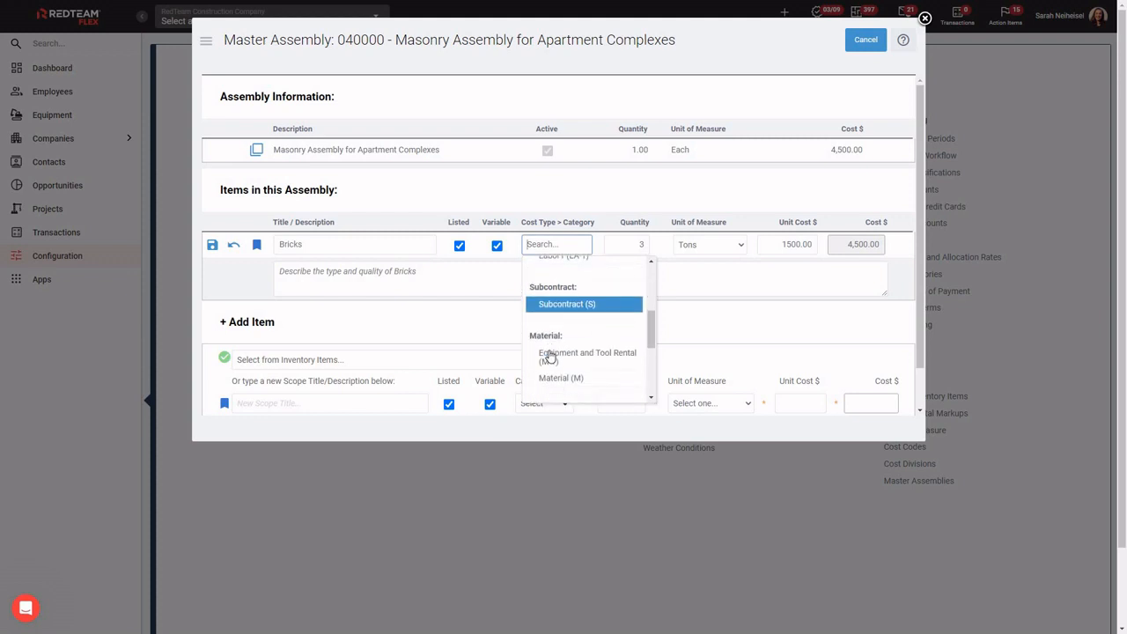
pyautogui.scroll(-2, 556, 345)
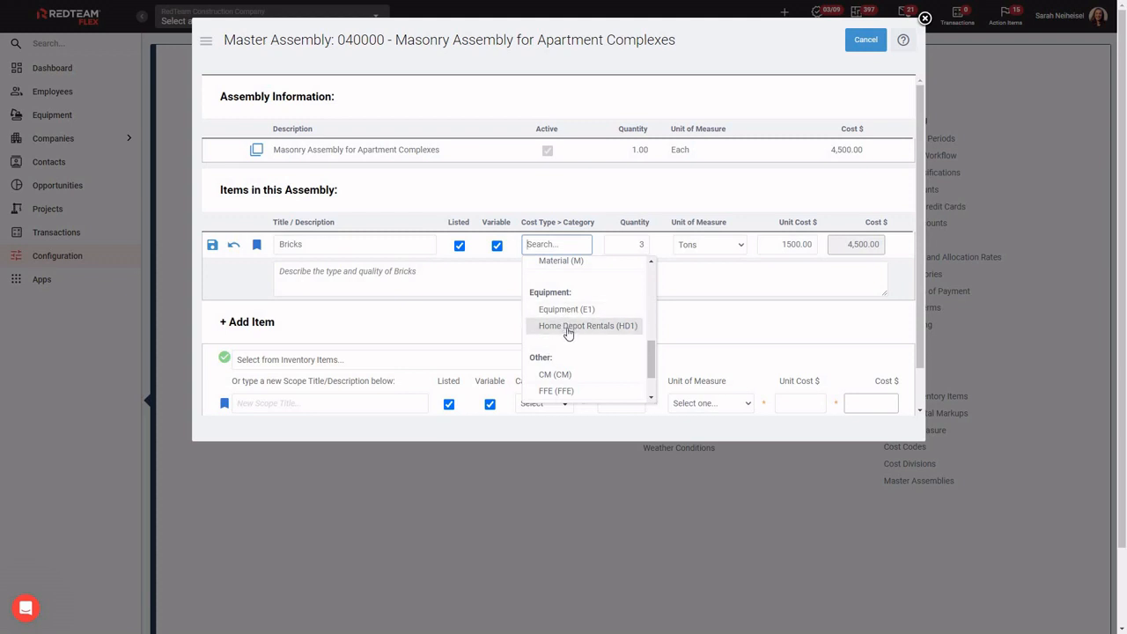
pyautogui.scroll(2, 568, 332)
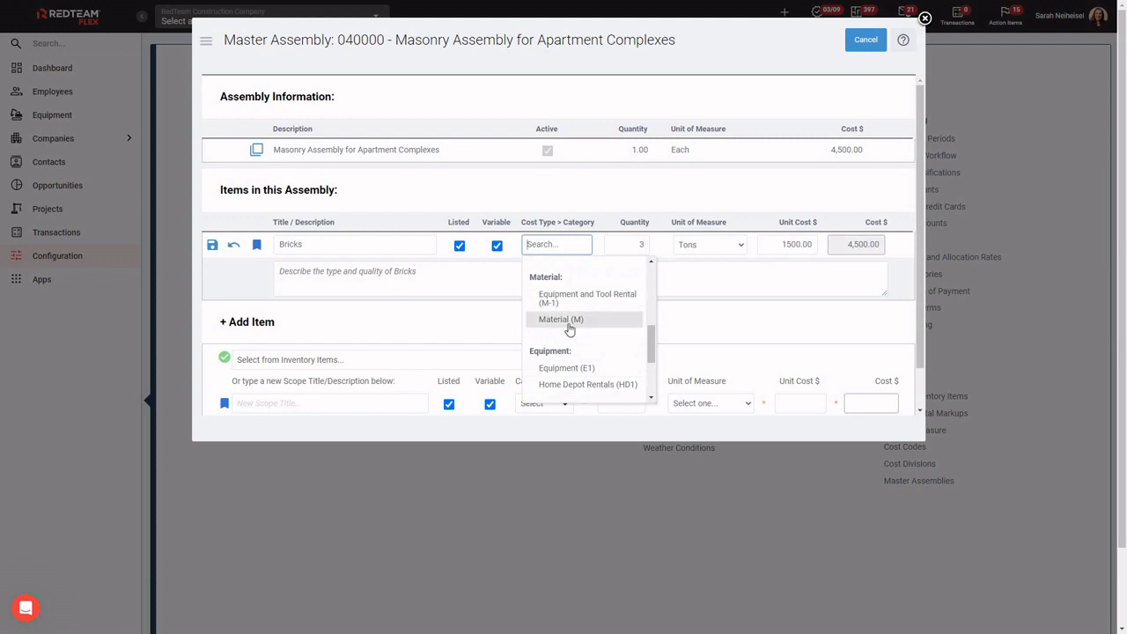
pyautogui.click(567, 322)
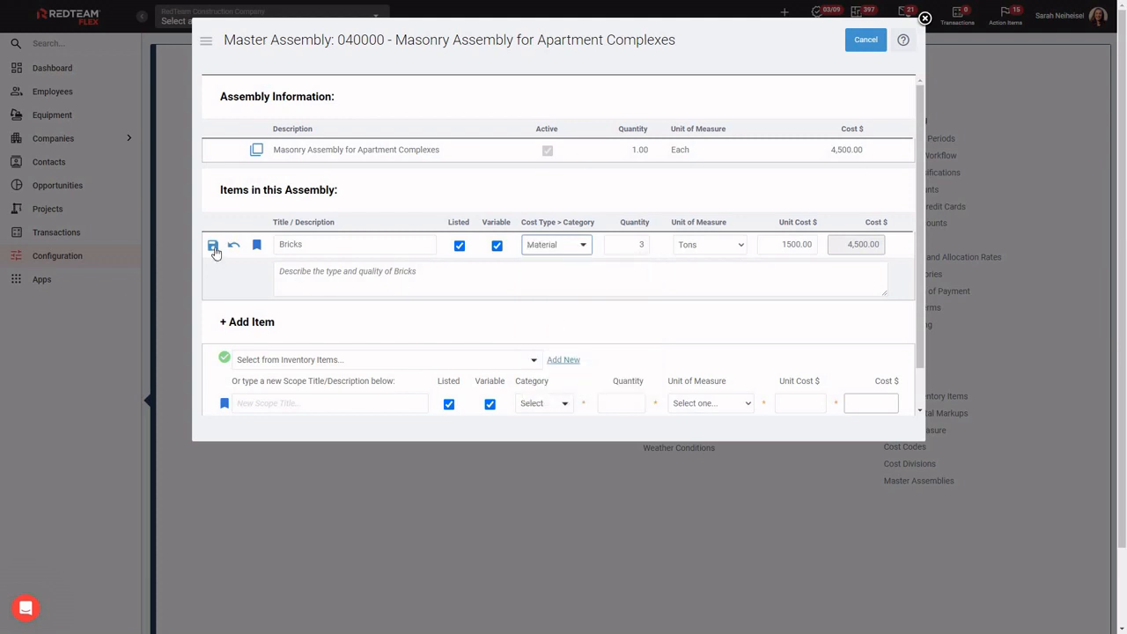
pyautogui.click(213, 247)
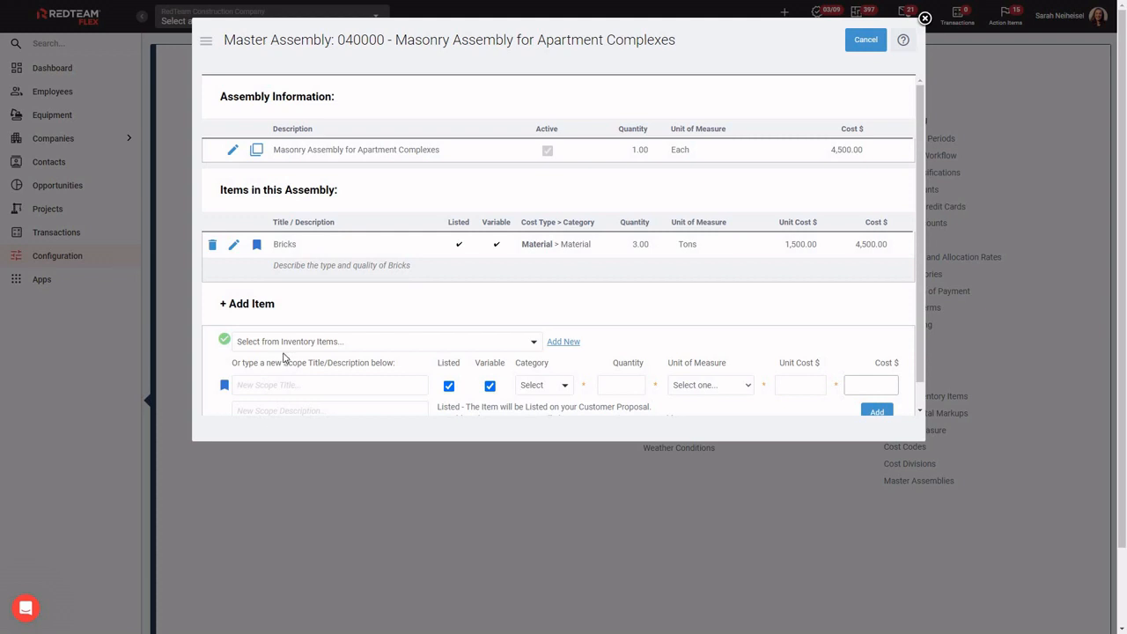
pyautogui.click(532, 344)
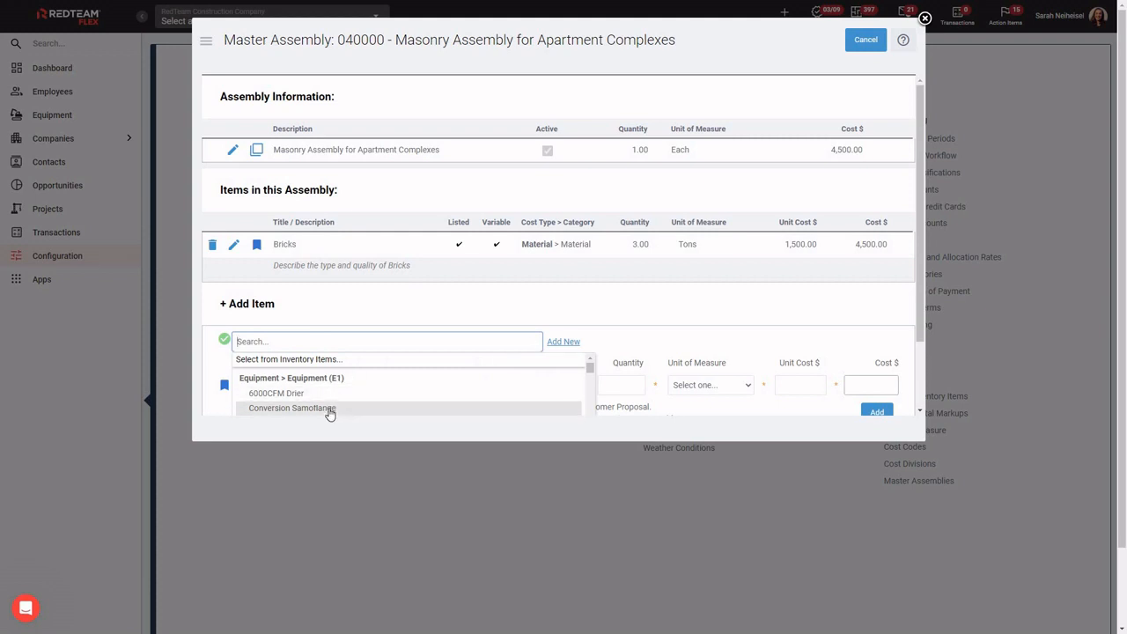
pyautogui.scroll(-5, 444, 390)
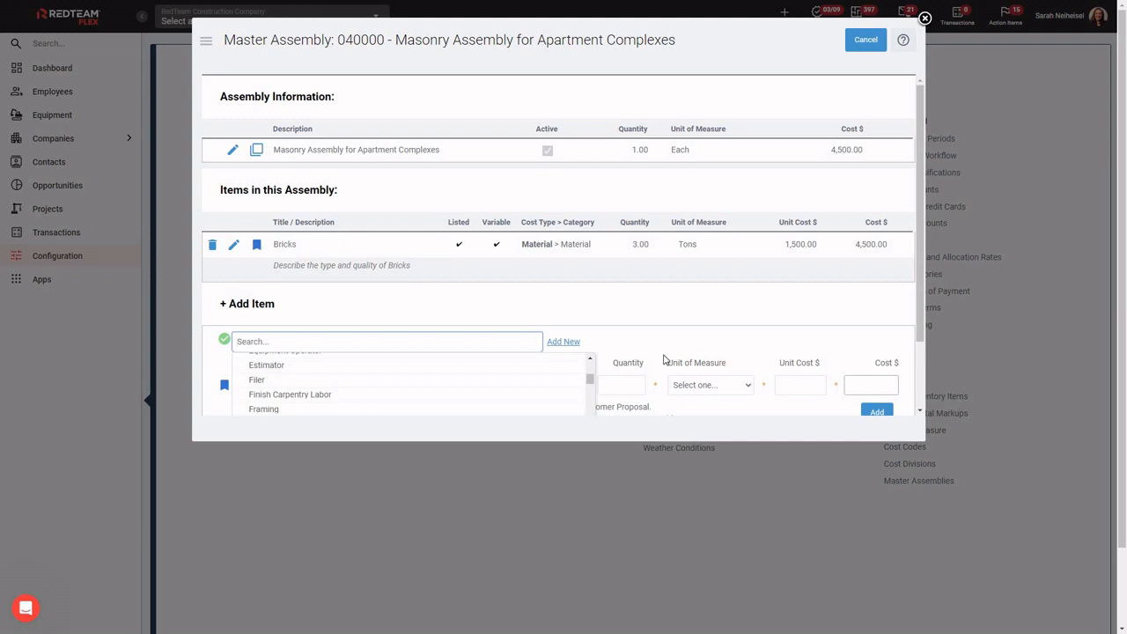
pyautogui.click(630, 342)
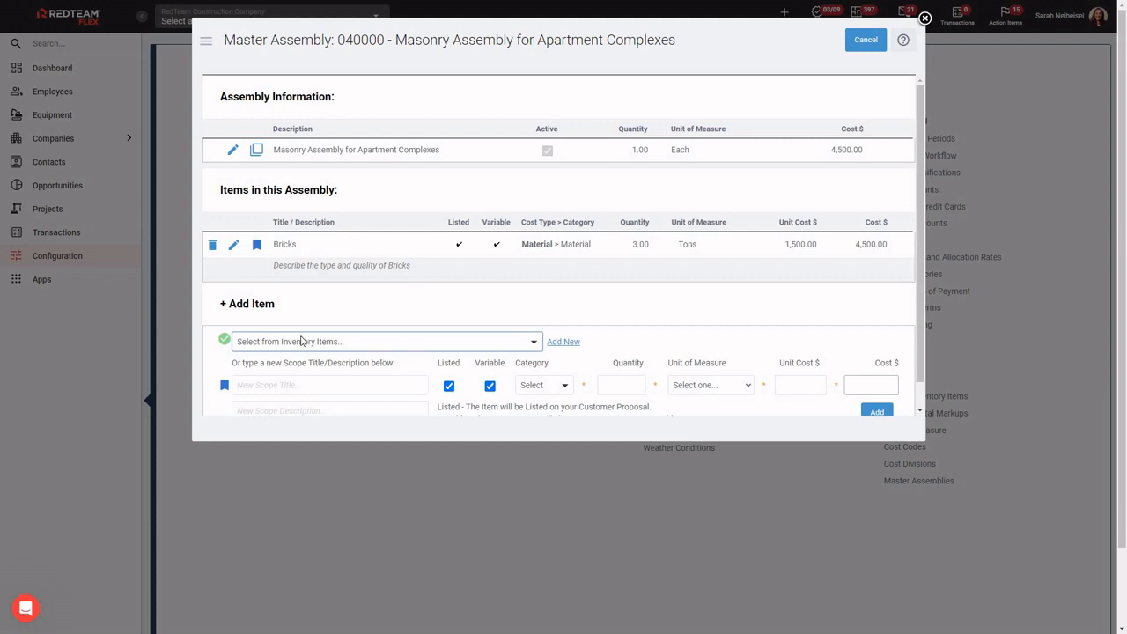
# - Title the new assembly item Mortar and review the notes explaining the Listed and Variable options
pyautogui.scroll(-1, 352, 378)
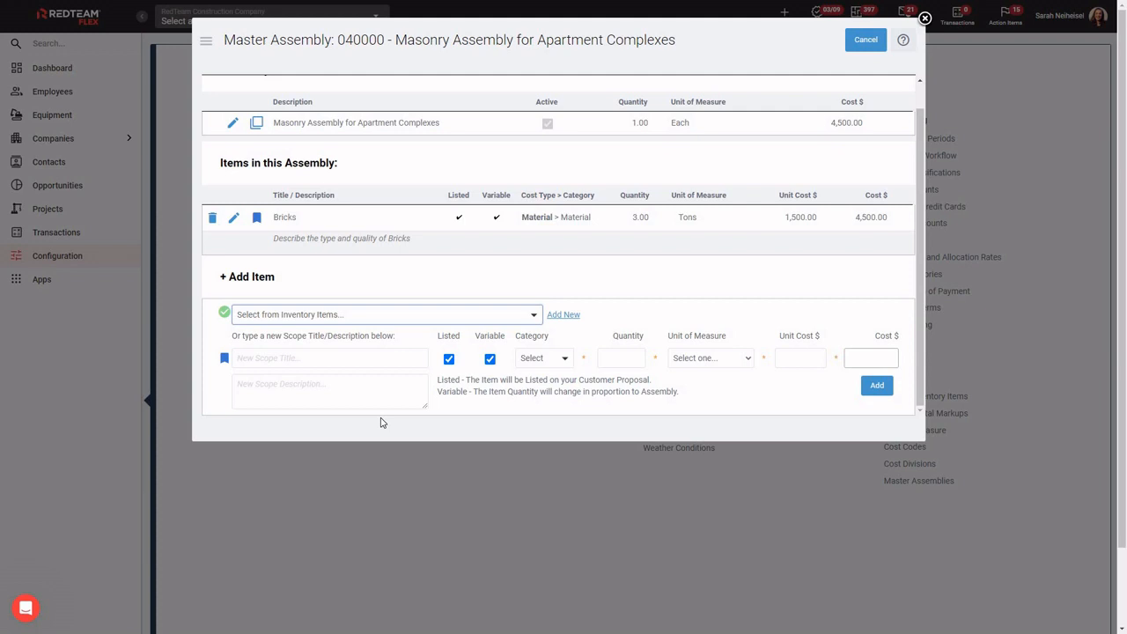
pyautogui.click(269, 358)
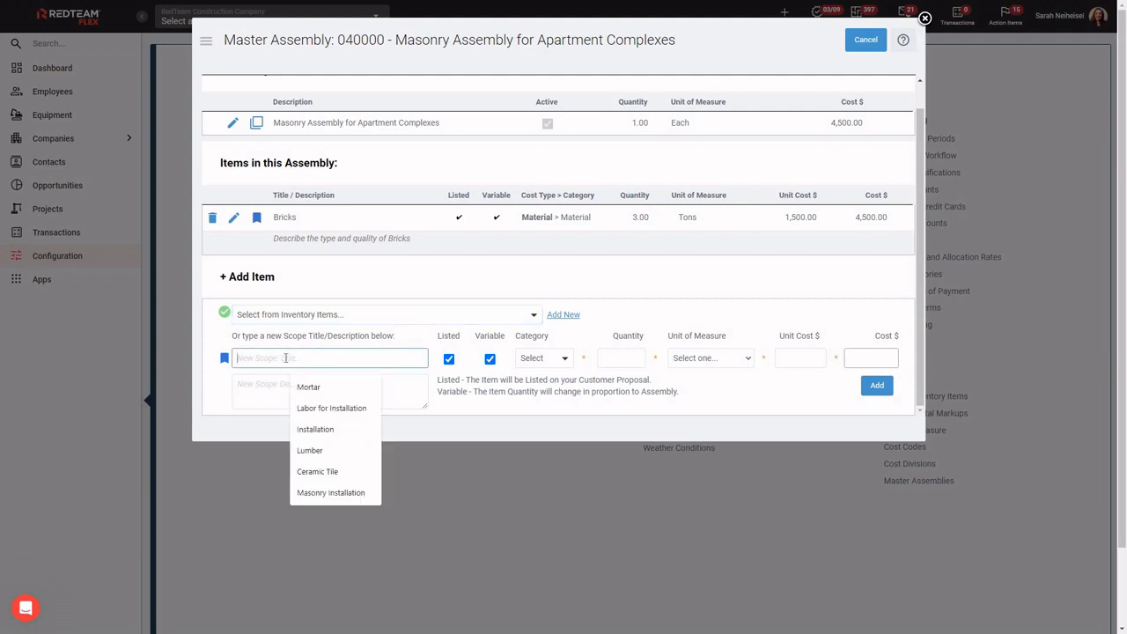
pyautogui.click(307, 388)
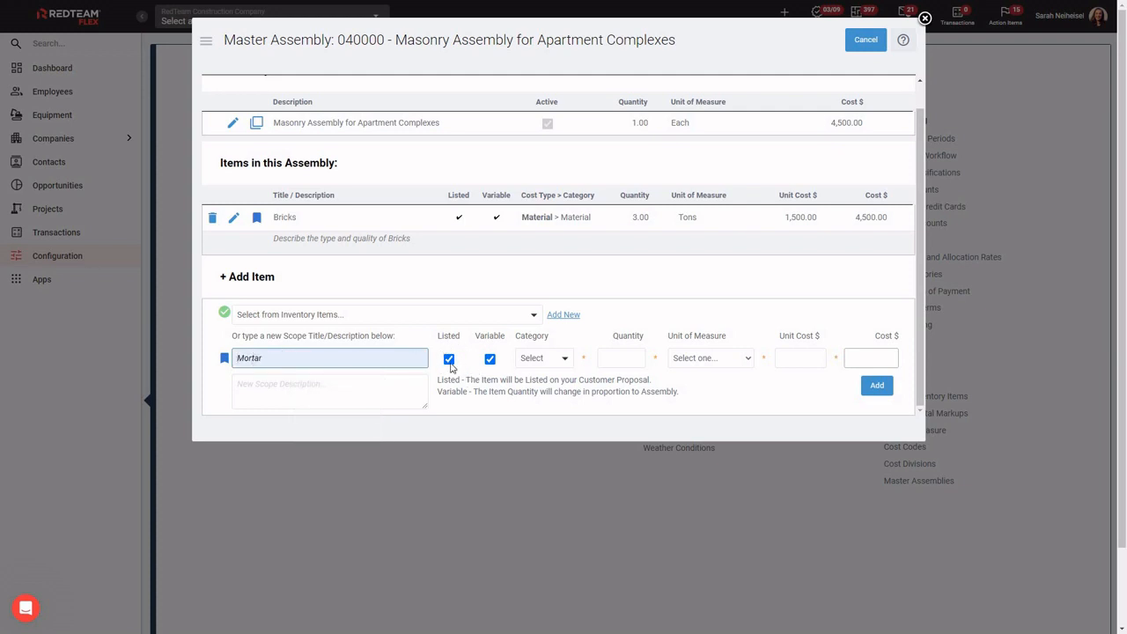
pyautogui.moveTo(578, 379); pyautogui.dragTo(653, 384)
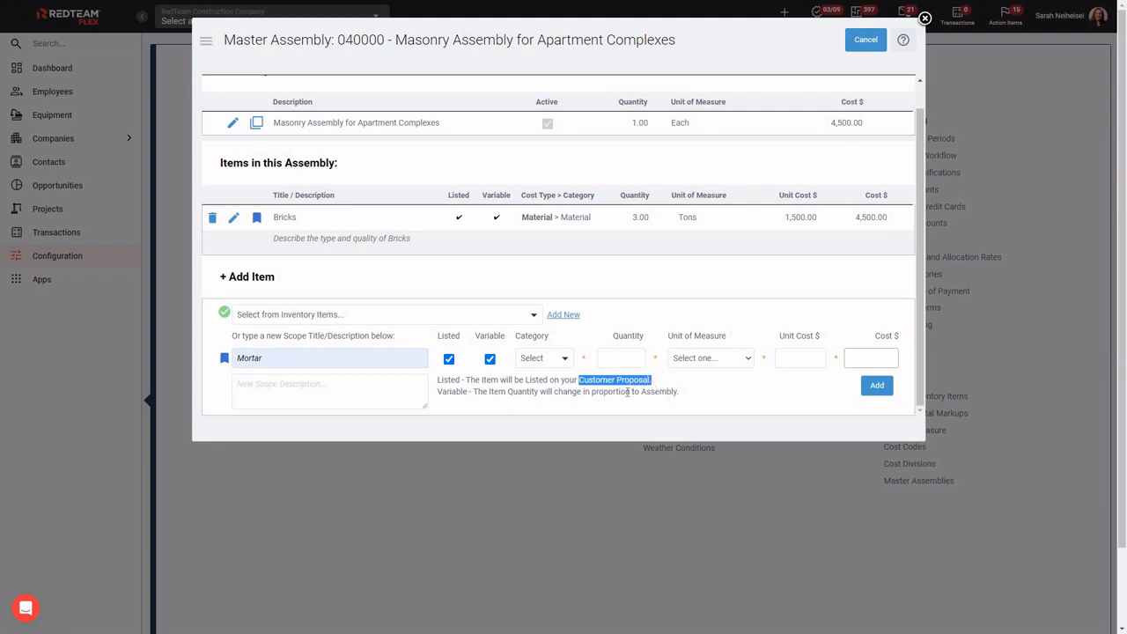
pyautogui.moveTo(555, 391); pyautogui.dragTo(679, 392)
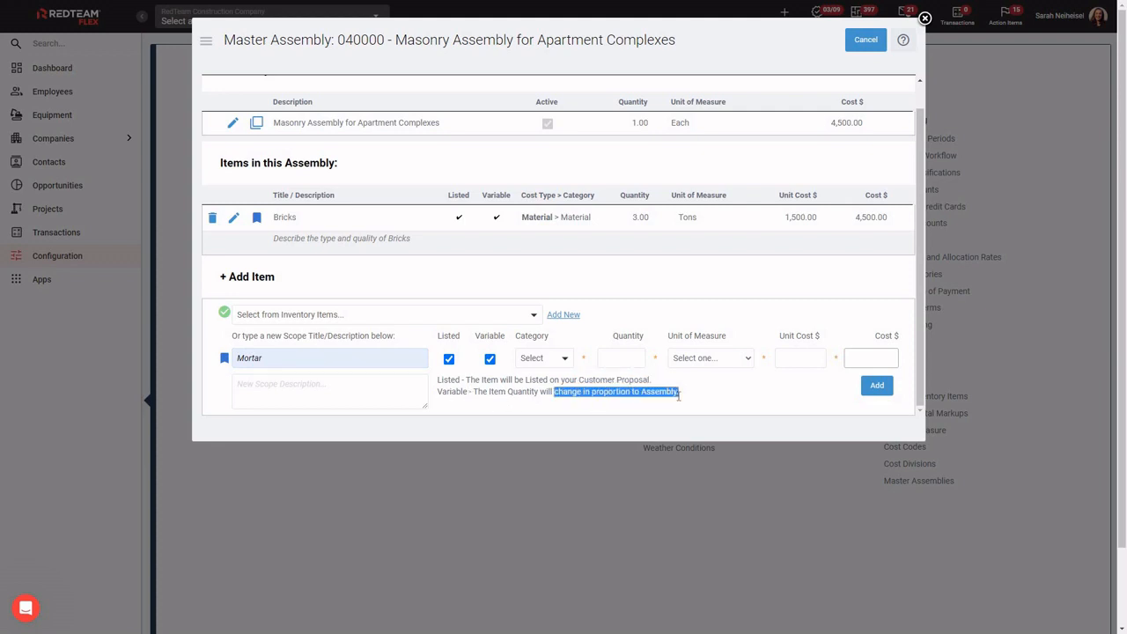
# - Assign the new Mortar item to the Material cost category
pyautogui.click(564, 358)
pyautogui.scroll(-2, 558, 394)
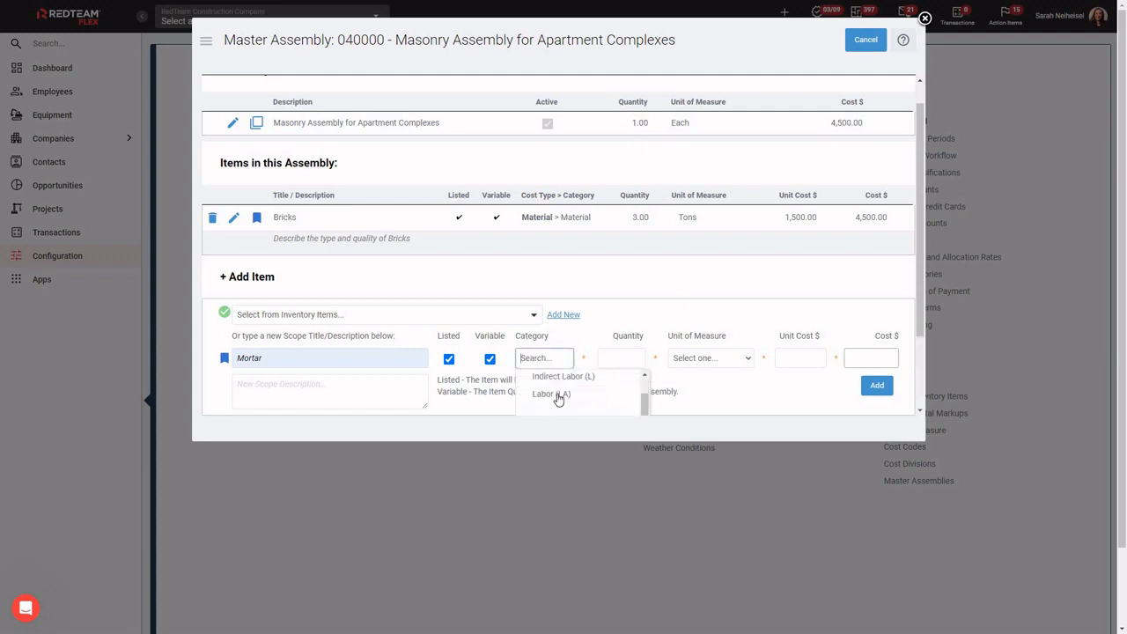
pyautogui.scroll(-4, 558, 398)
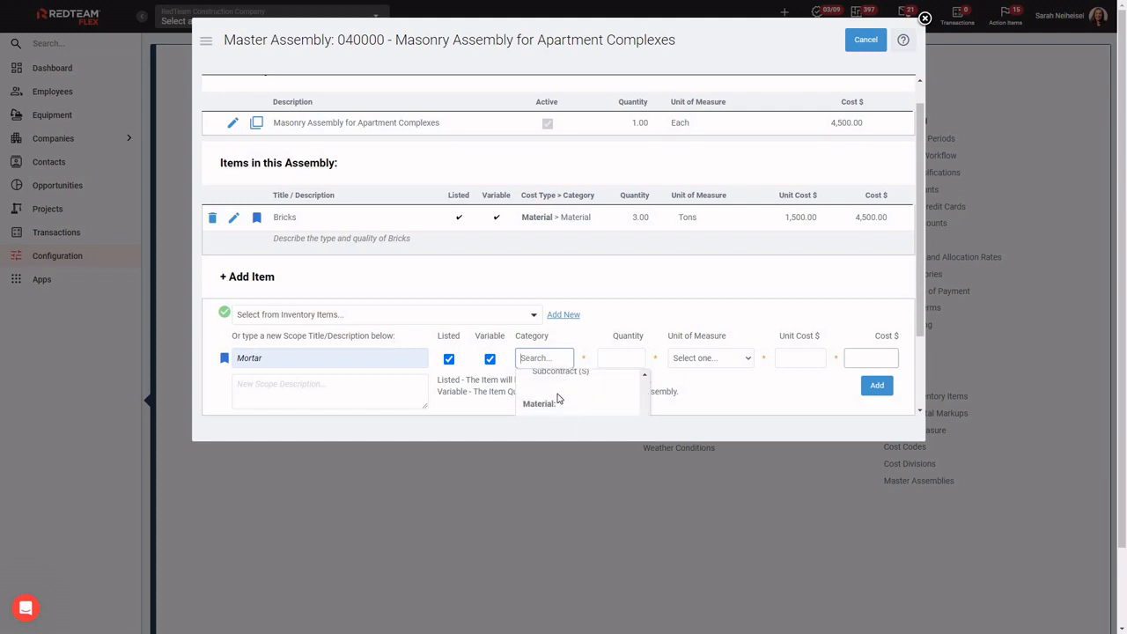
pyautogui.scroll(-1, 558, 397)
pyautogui.click(558, 398)
# - Set the Mortar item's quantity to 85 Pounds at a unit cost of 2.50
pyautogui.click(620, 358)
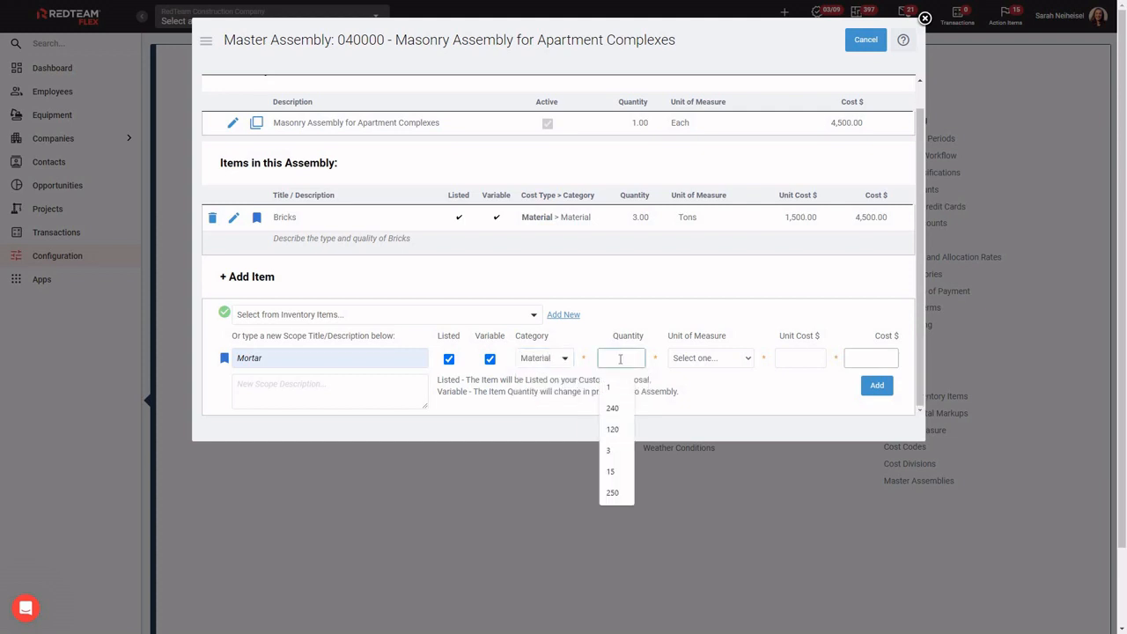
pyautogui.click(701, 361)
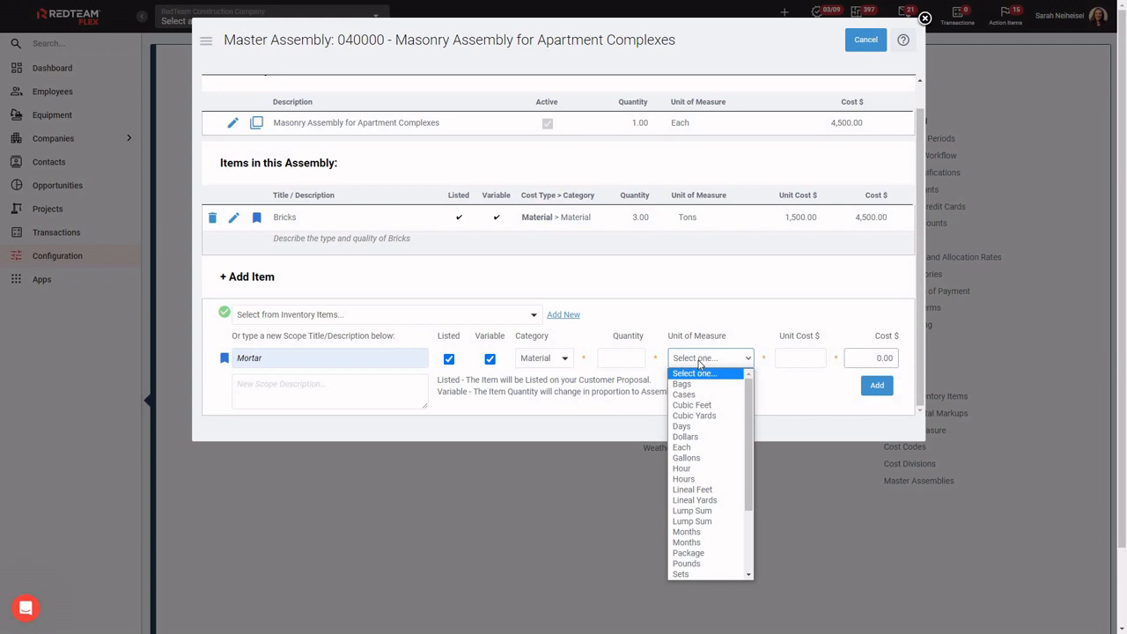
pyautogui.click(705, 563)
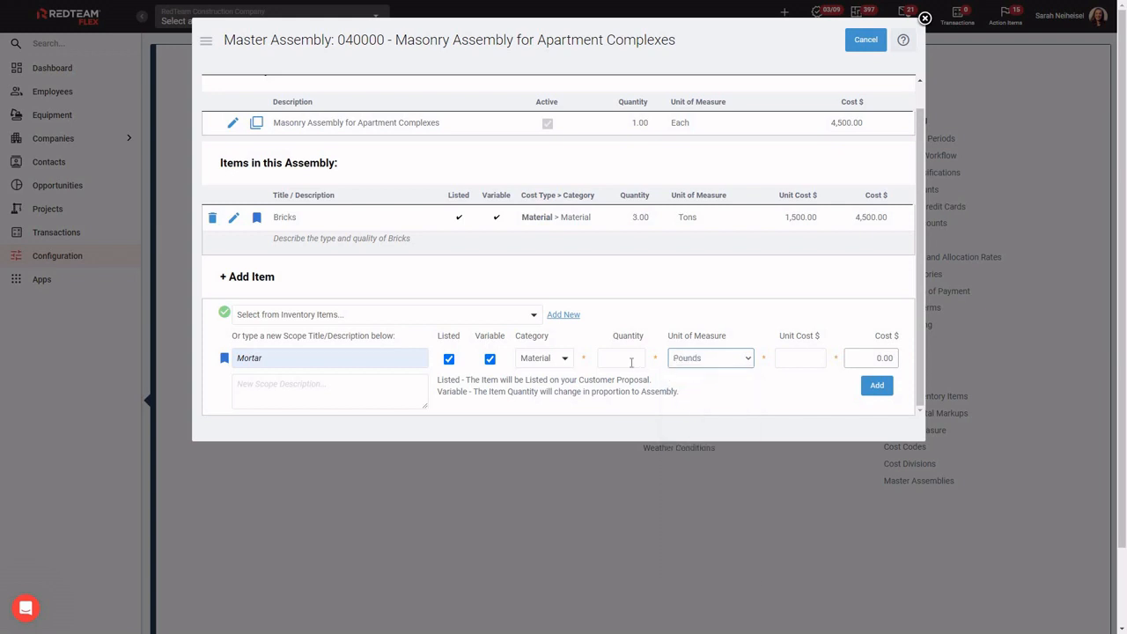
pyautogui.click(632, 362)
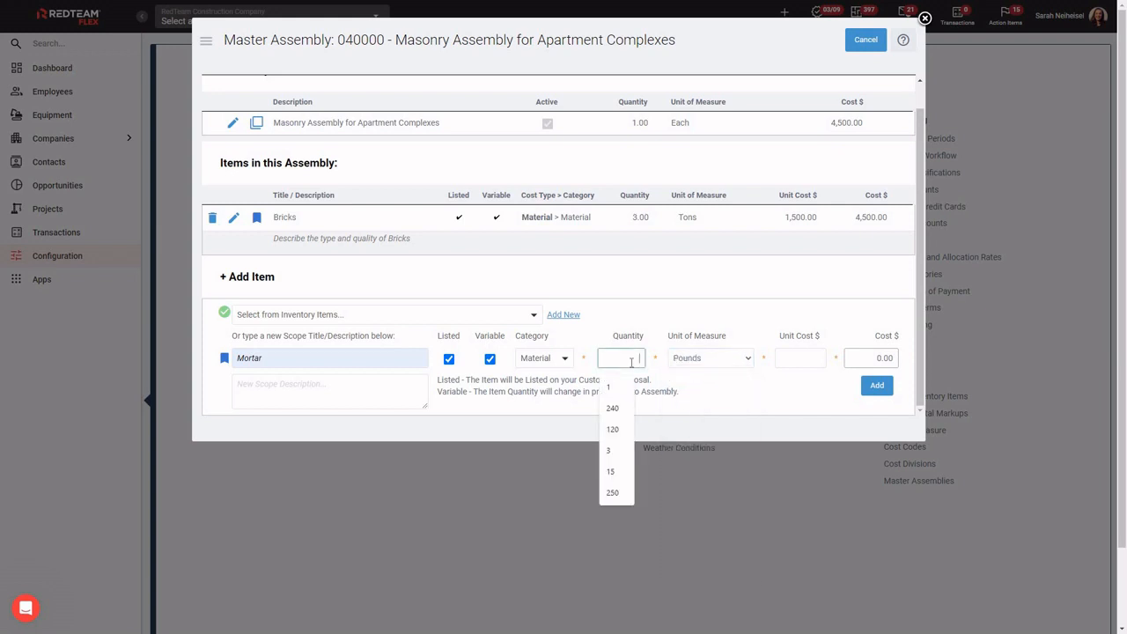
pyautogui.write('85')
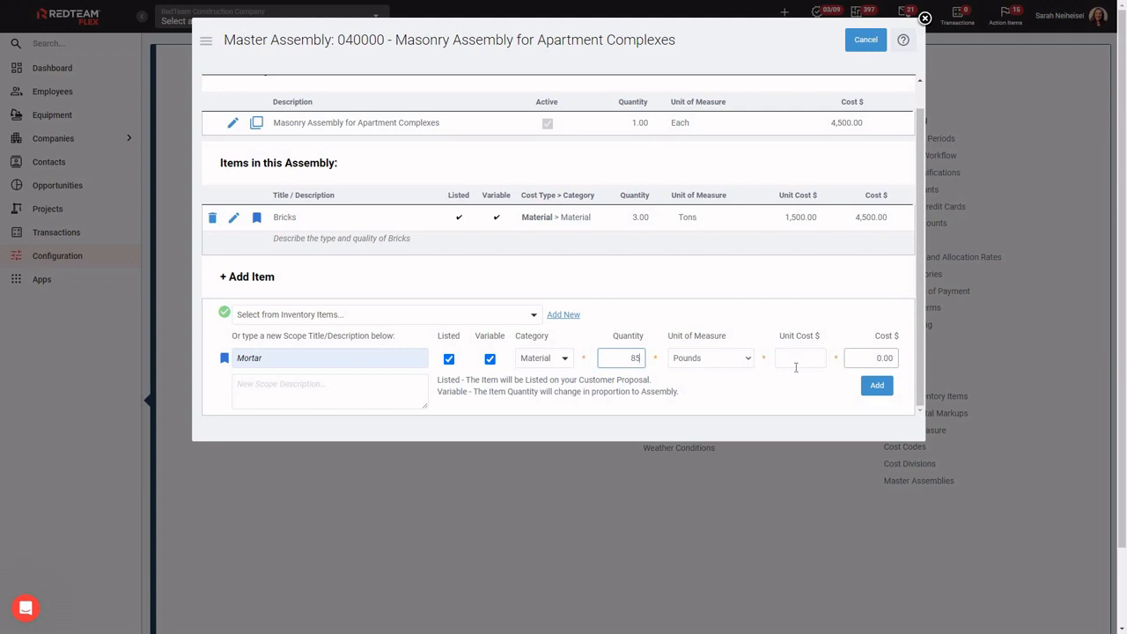
pyautogui.click(801, 359)
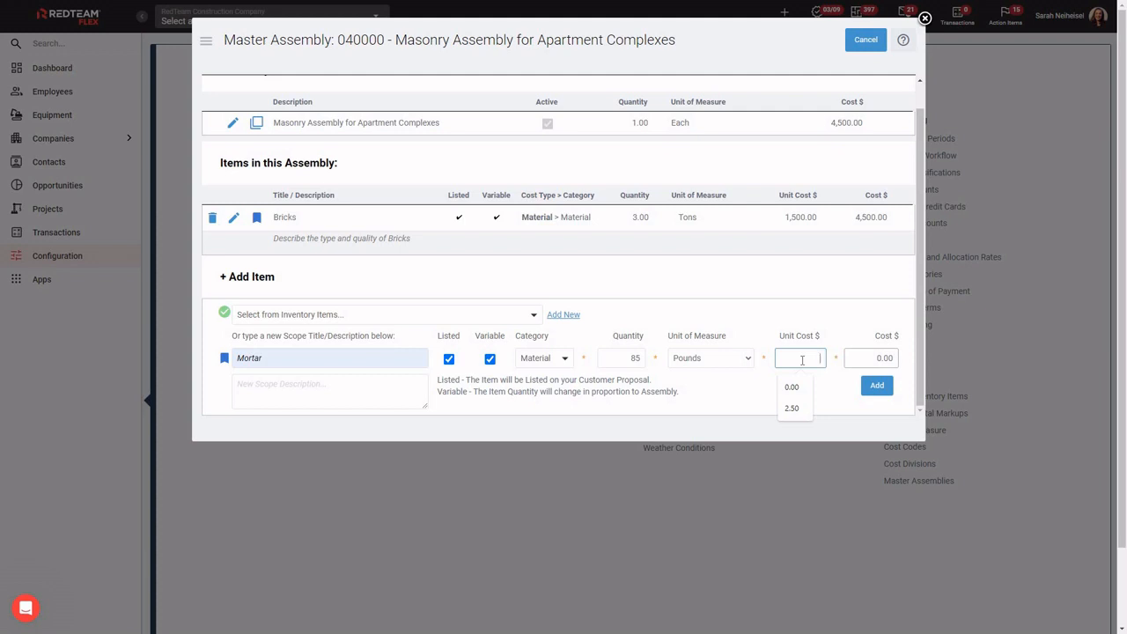
pyautogui.write('2.50')
pyautogui.click(888, 356)
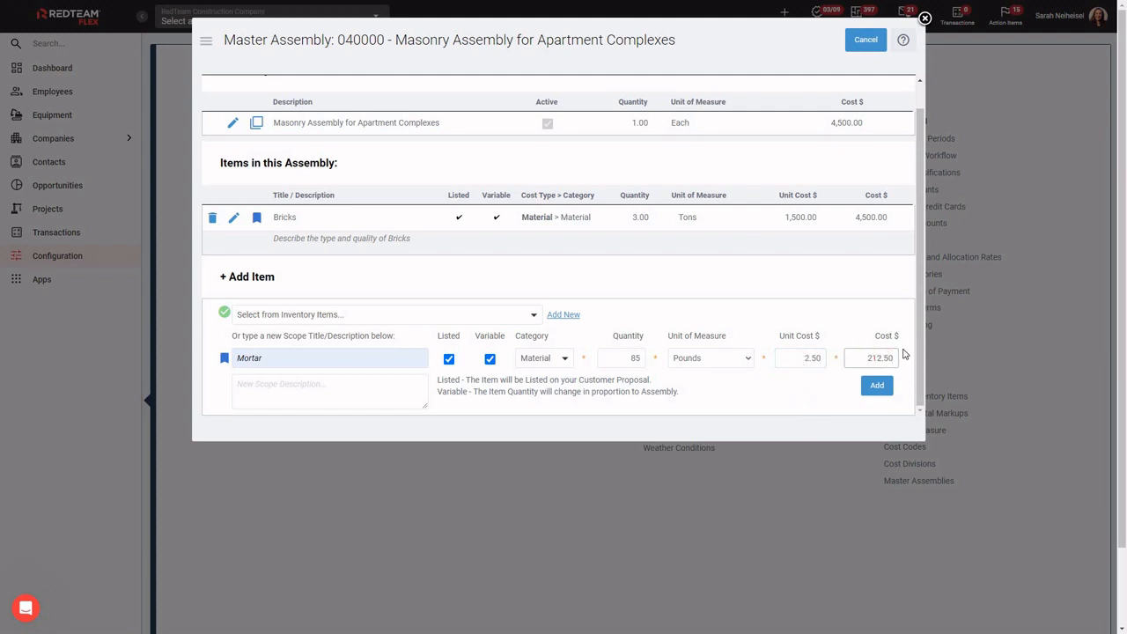
# - Describe the Mortar item as "Describe the mortar here" and add it to the assembly
pyautogui.click(331, 388)
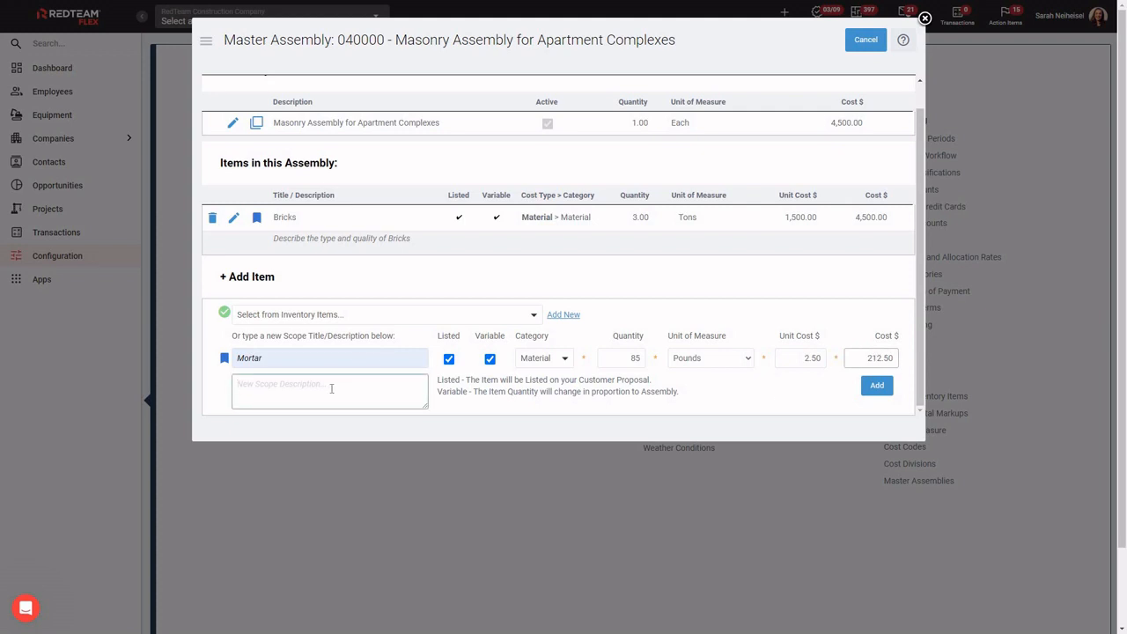
pyautogui.write('Describe the mortar here')
pyautogui.click(875, 388)
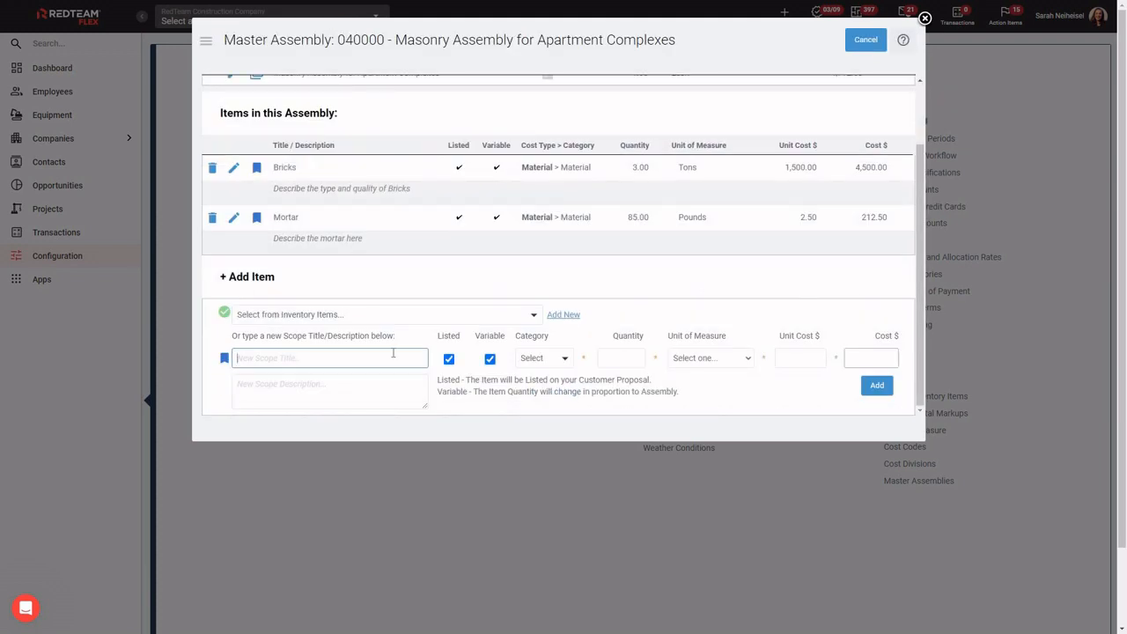
# - Search the inventory items for installation and select Labor for Installation as the new assembly item
pyautogui.click(533, 317)
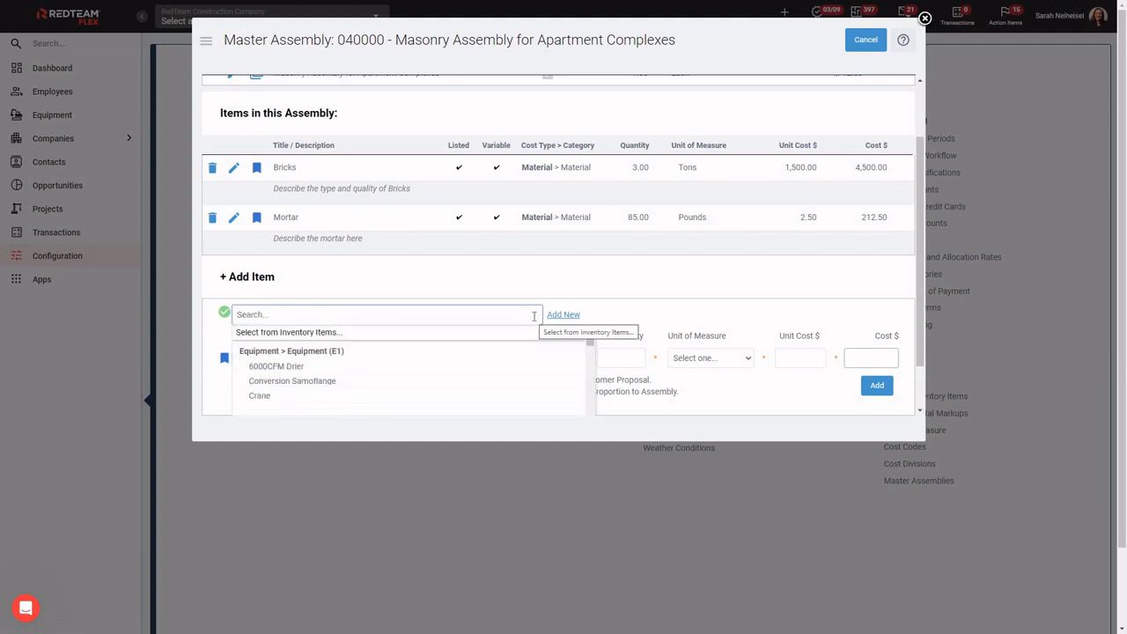
pyautogui.write('installation')
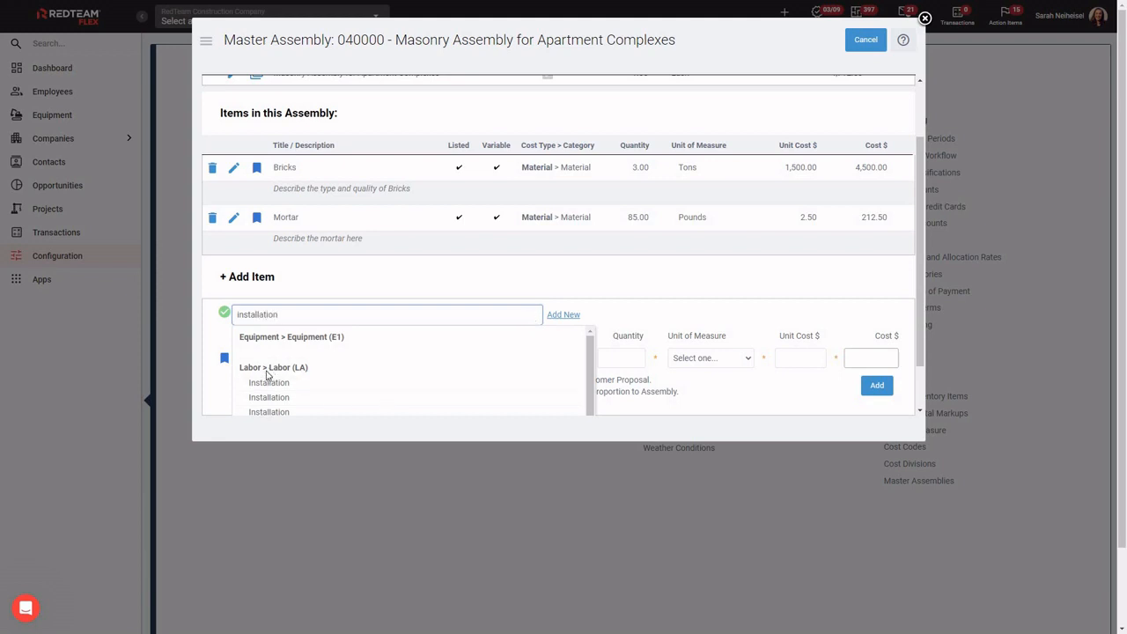
pyautogui.scroll(-3, 269, 379)
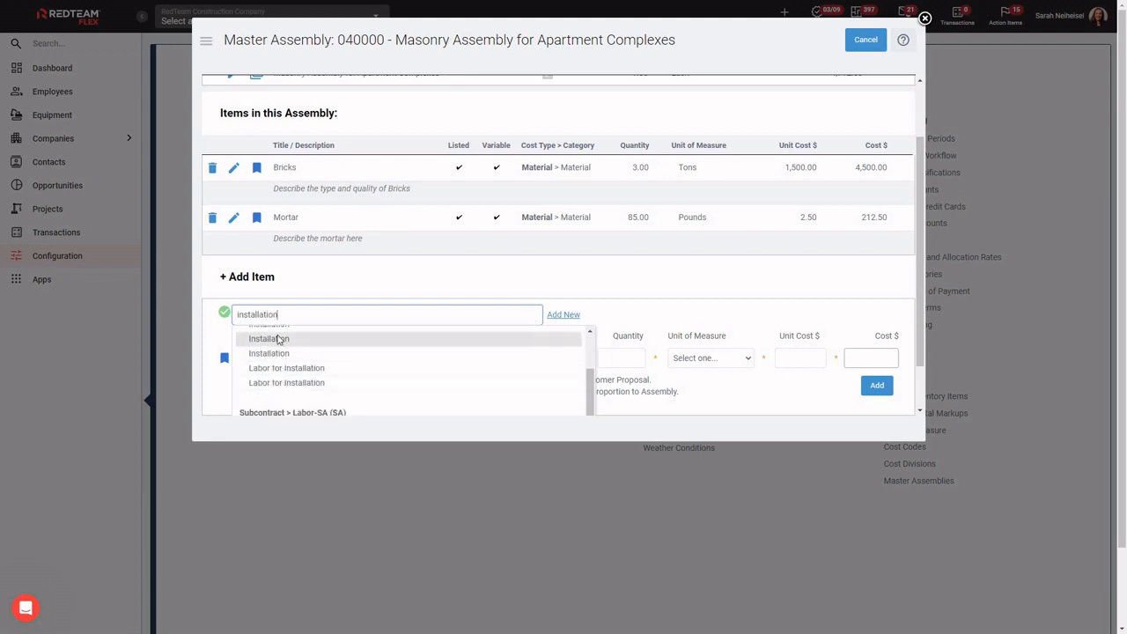
pyautogui.click(301, 383)
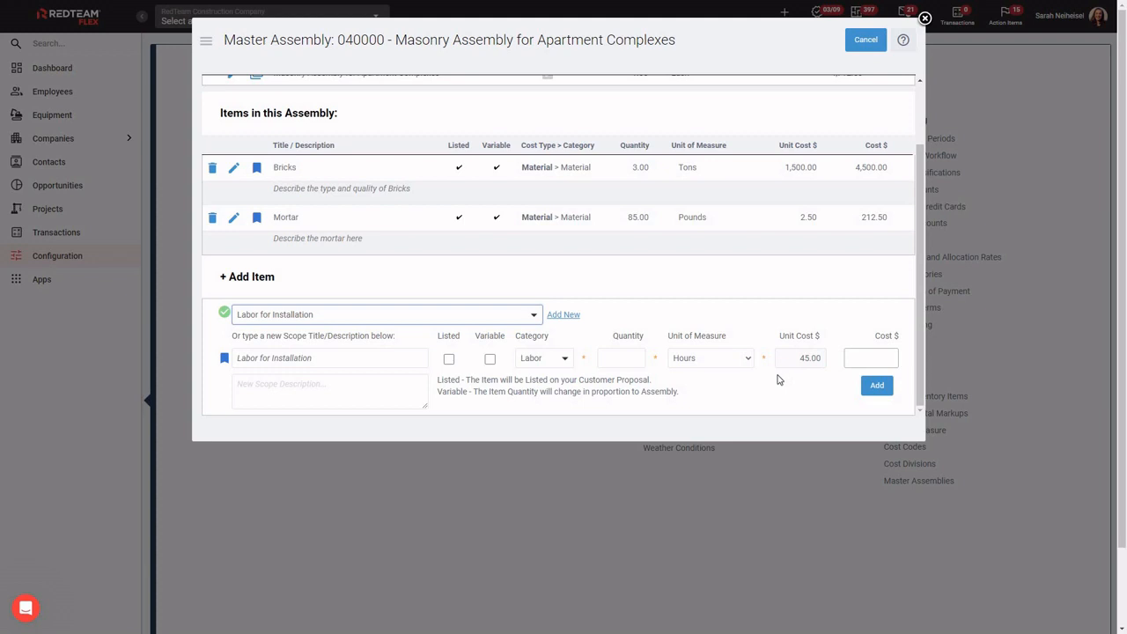
# - Mark the Labor for Installation item as listed and variable, and set its quantity to 120
pyautogui.click(448, 359)
pyautogui.click(489, 358)
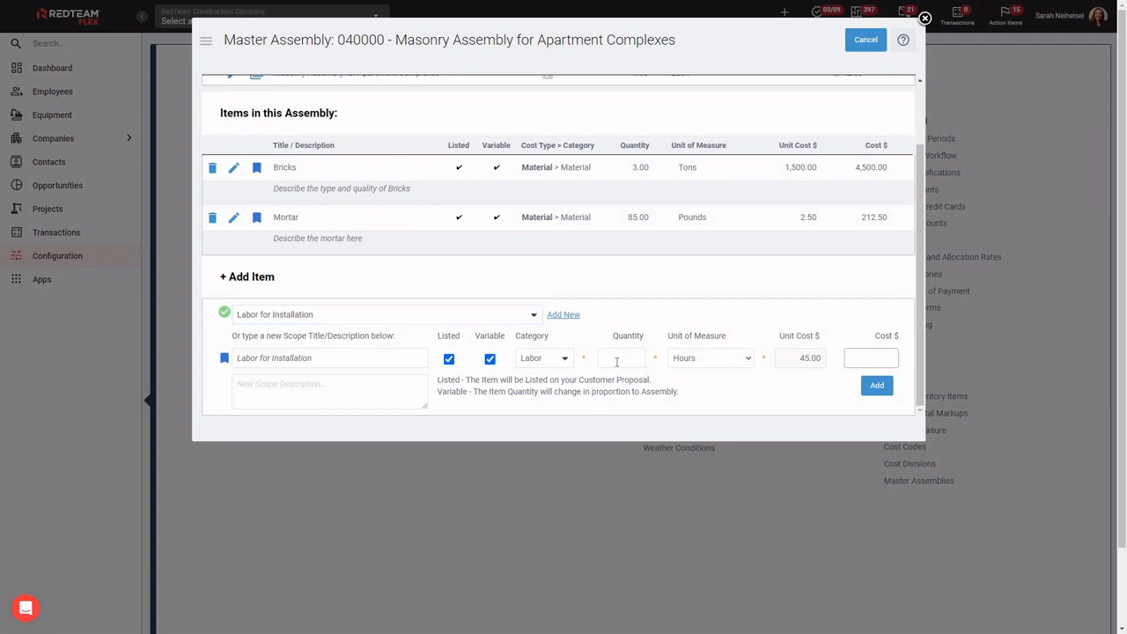
pyautogui.click(620, 358)
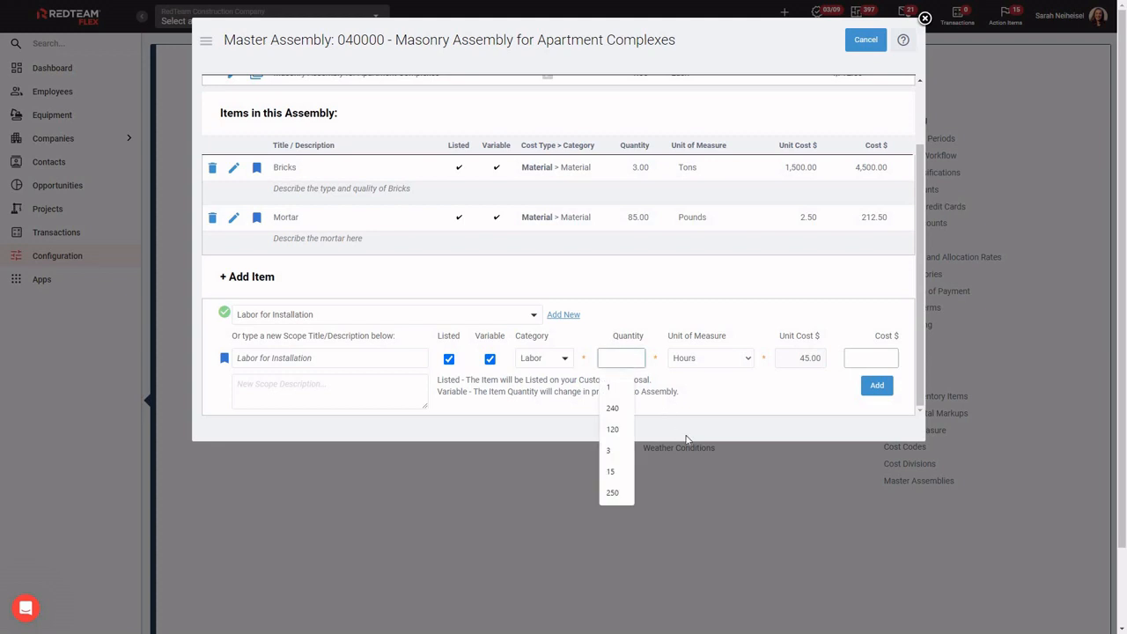
pyautogui.write('120')
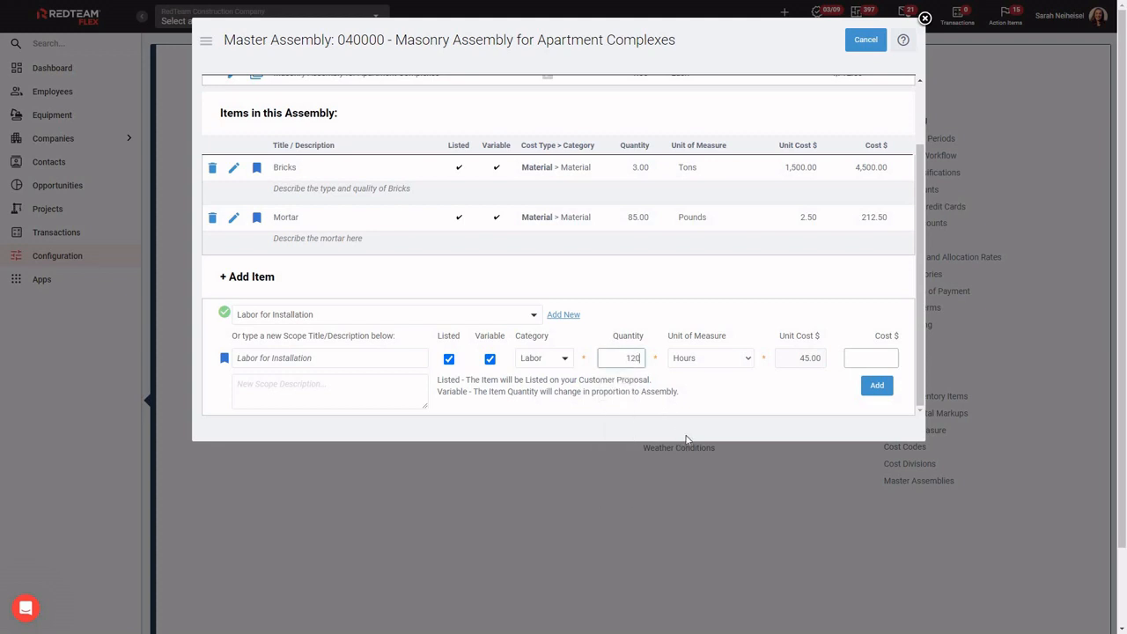
pyautogui.click(802, 389)
# - Describe the labor item as "Describe what is included in installation" and add it to the assembly
pyautogui.click(409, 393)
pyautogui.write('D')
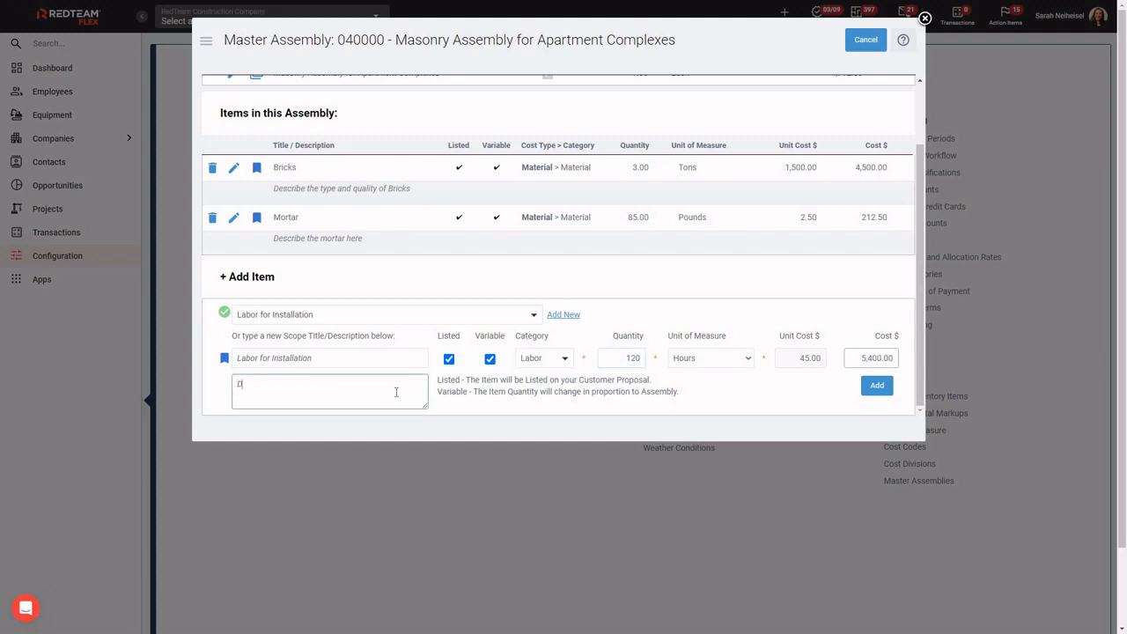
pyautogui.write('escribe what is included in installation')
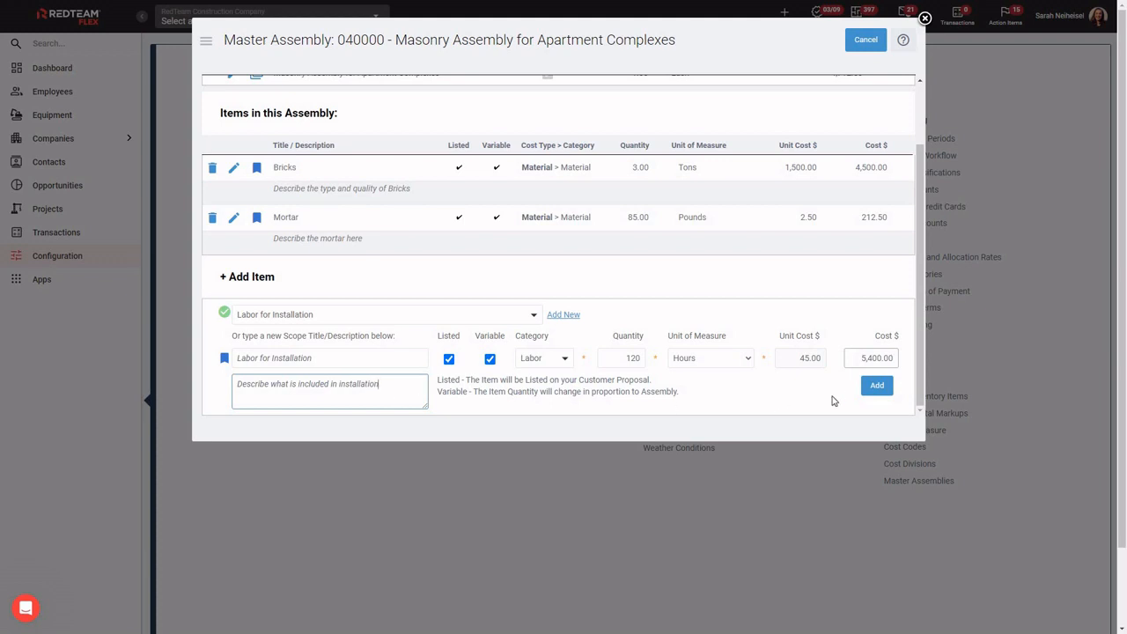
pyautogui.click(875, 388)
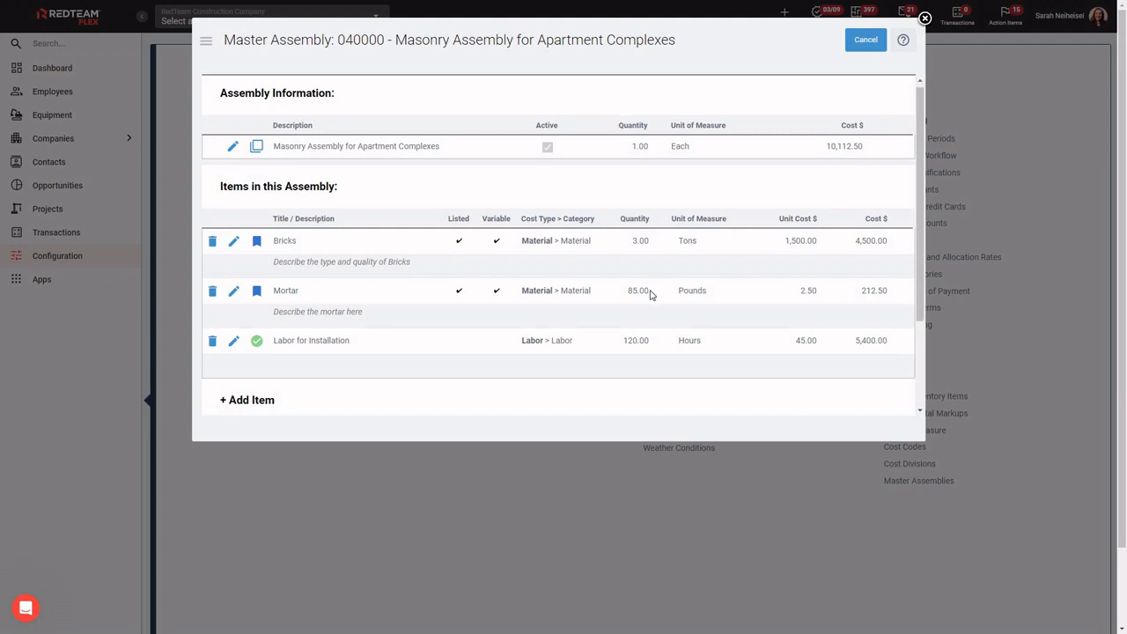
# - Review the assembly's items and total cost, and close it to return to the assemblies list
pyautogui.scroll(-3, 642, 292)
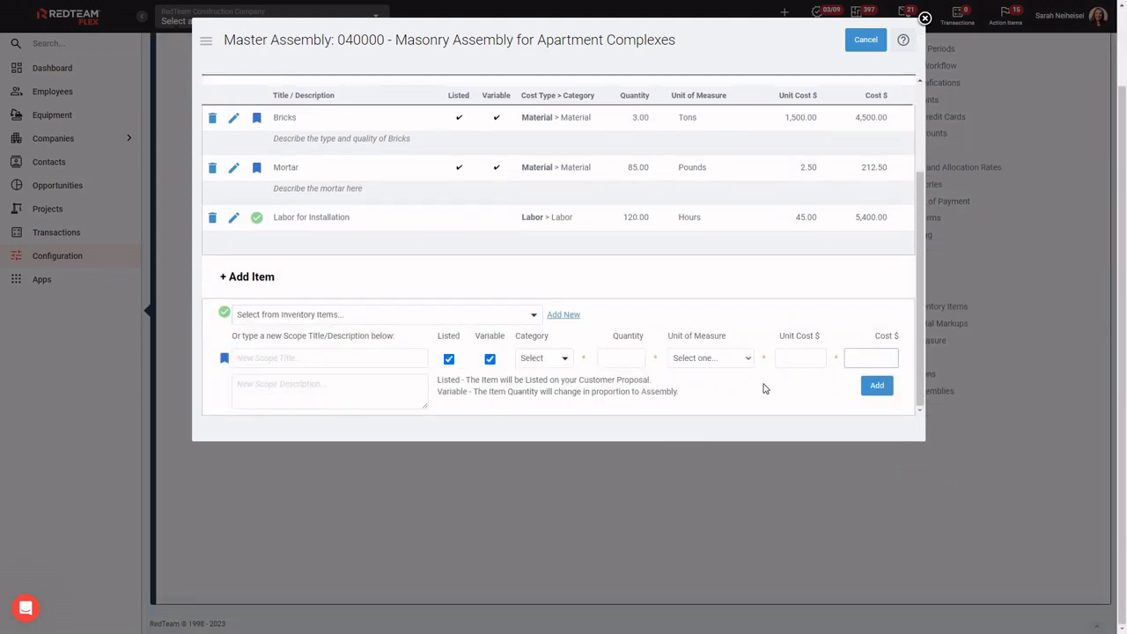
pyautogui.scroll(3, 764, 388)
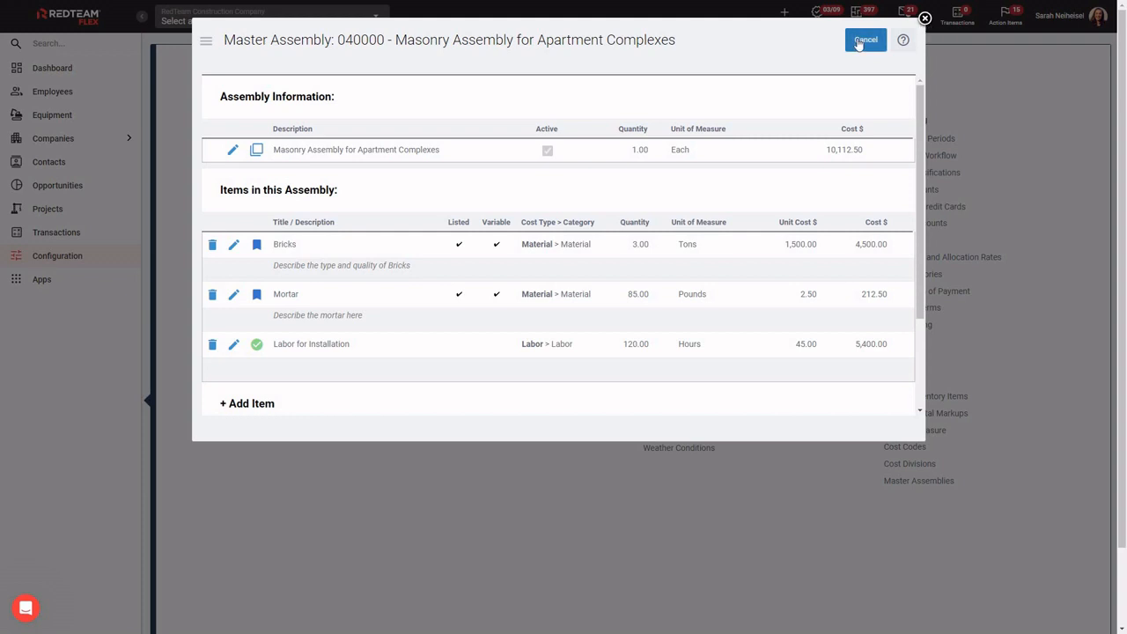
pyautogui.click(924, 20)
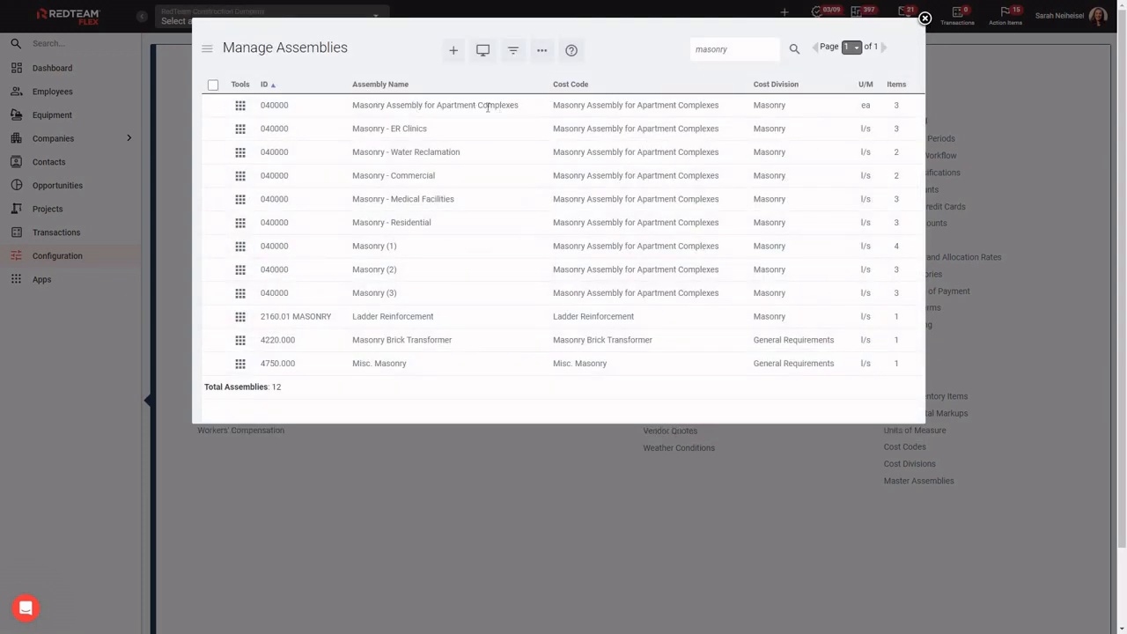
# - Reopen Masonry Assembly for Apartment Complexes, examine its editable assembly information including the Active option, and close it without saving
pyautogui.click(239, 110)
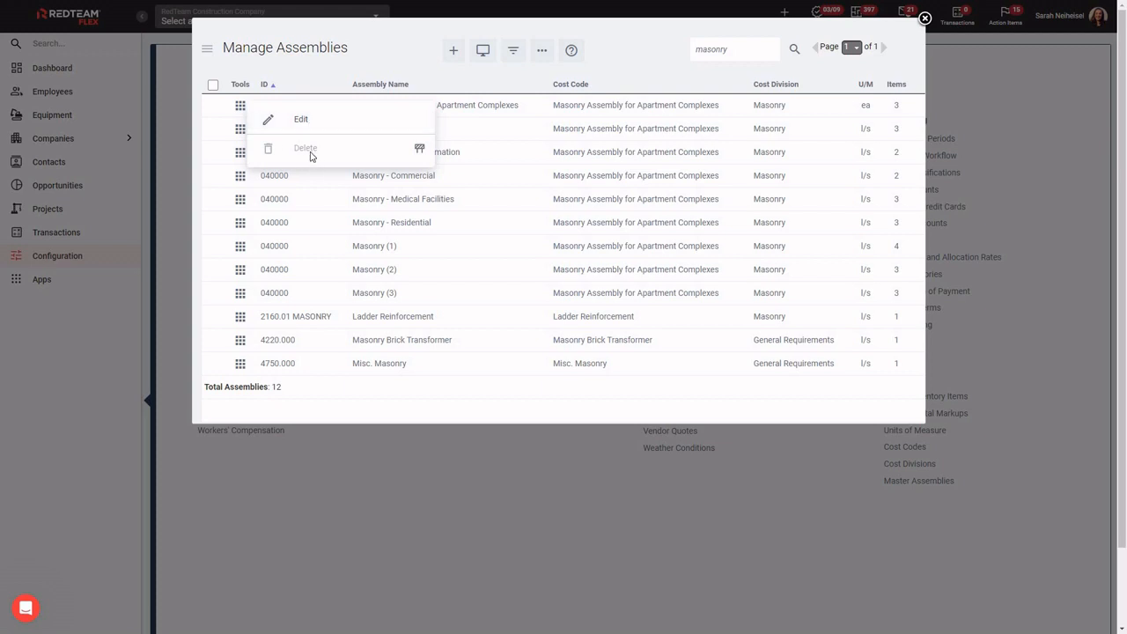
pyautogui.click(298, 120)
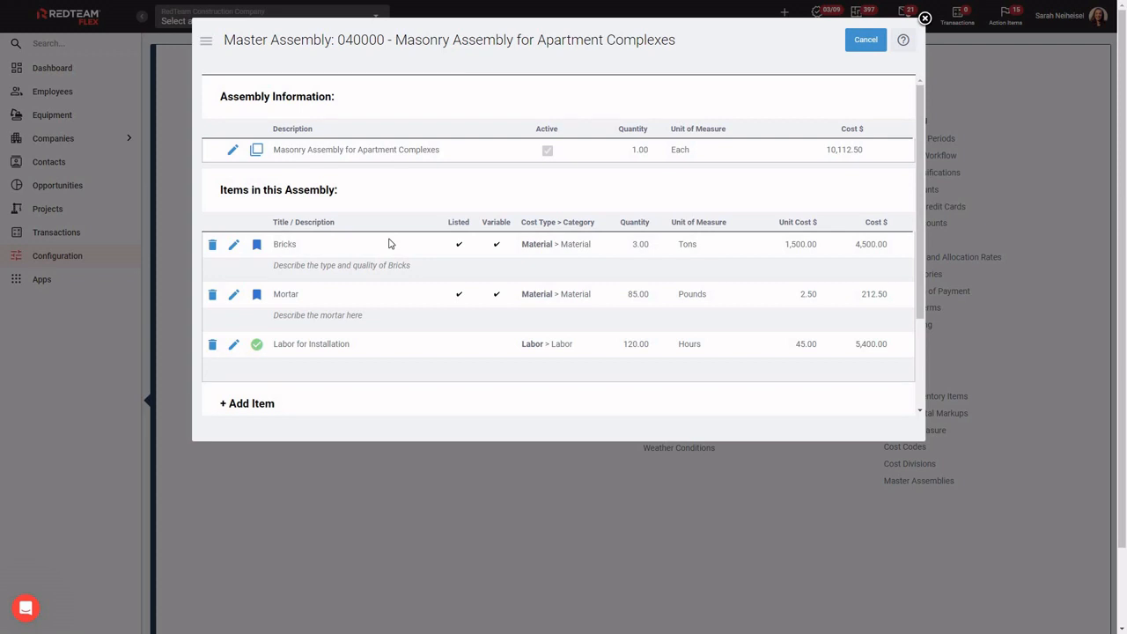
pyautogui.click(232, 150)
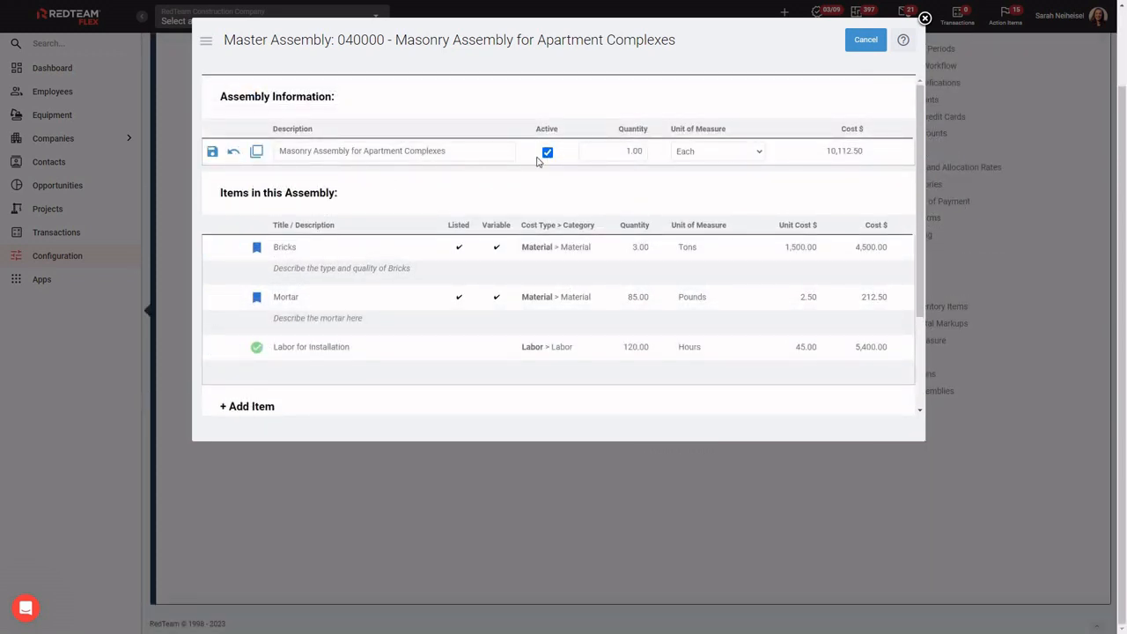
pyautogui.click(924, 20)
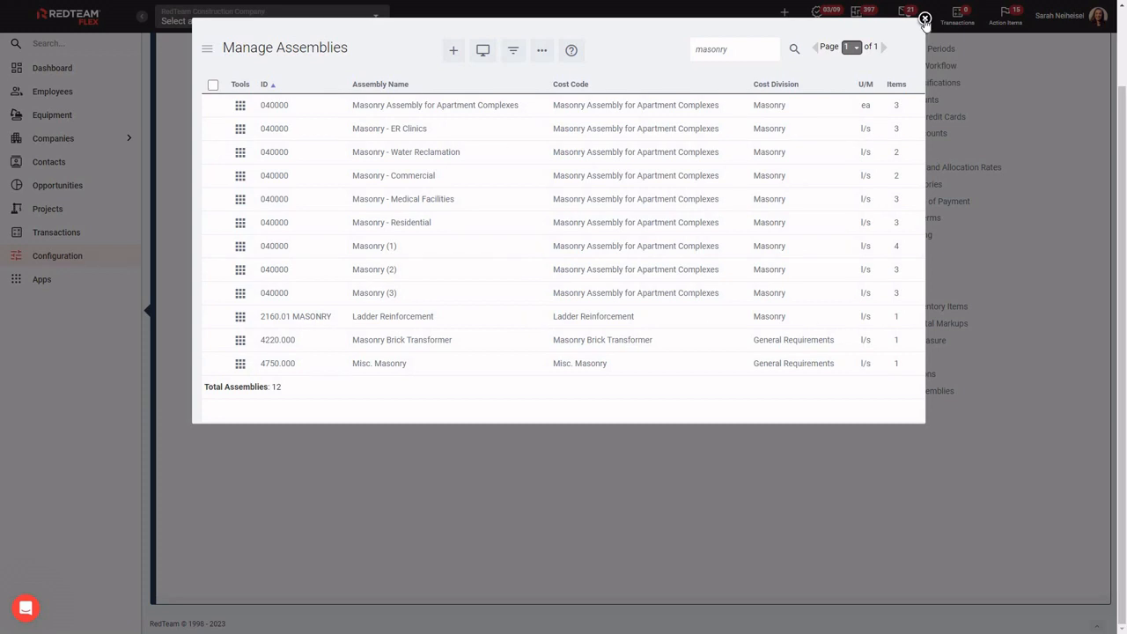
# - Close the assemblies list and open the Haunted Mansion Renovation project
pyautogui.click(924, 19)
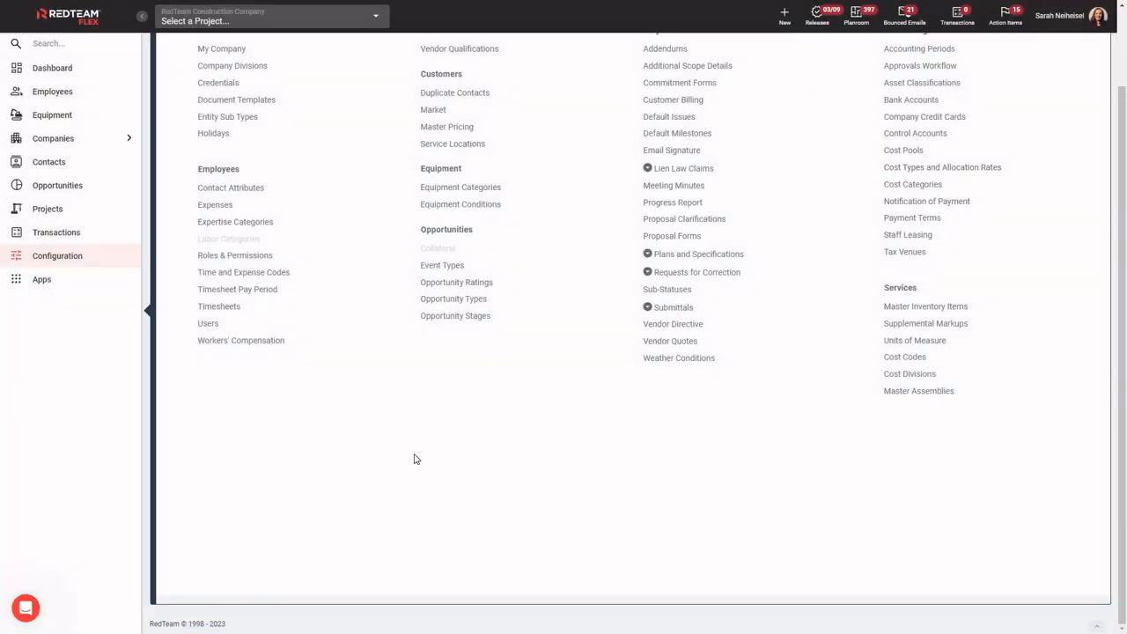
pyautogui.scroll(2, 402, 440)
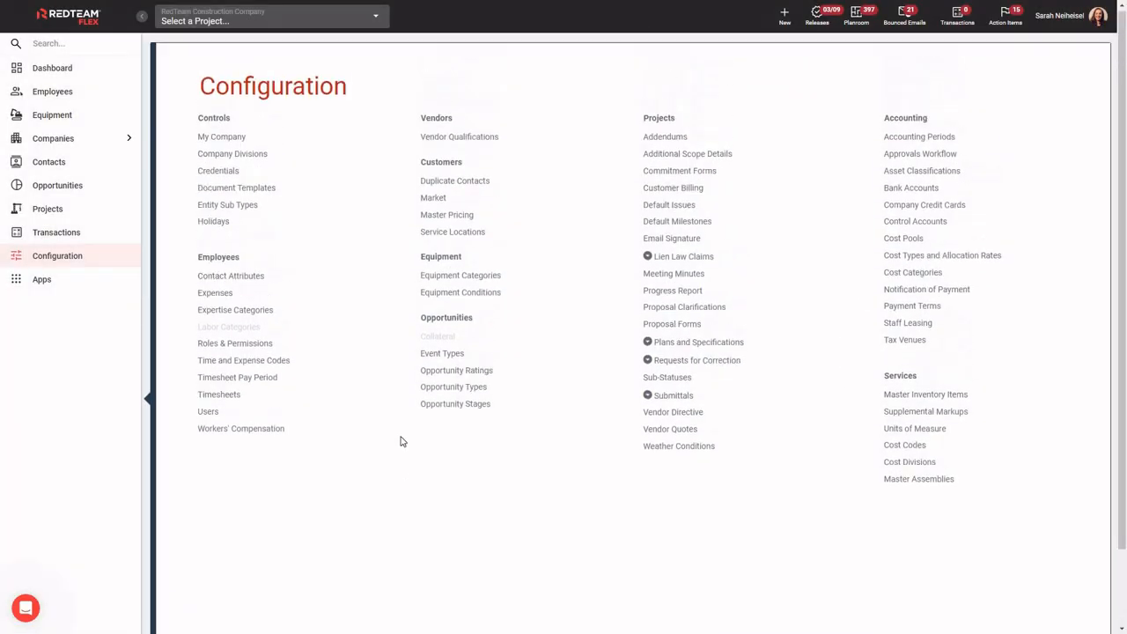
pyautogui.click(375, 18)
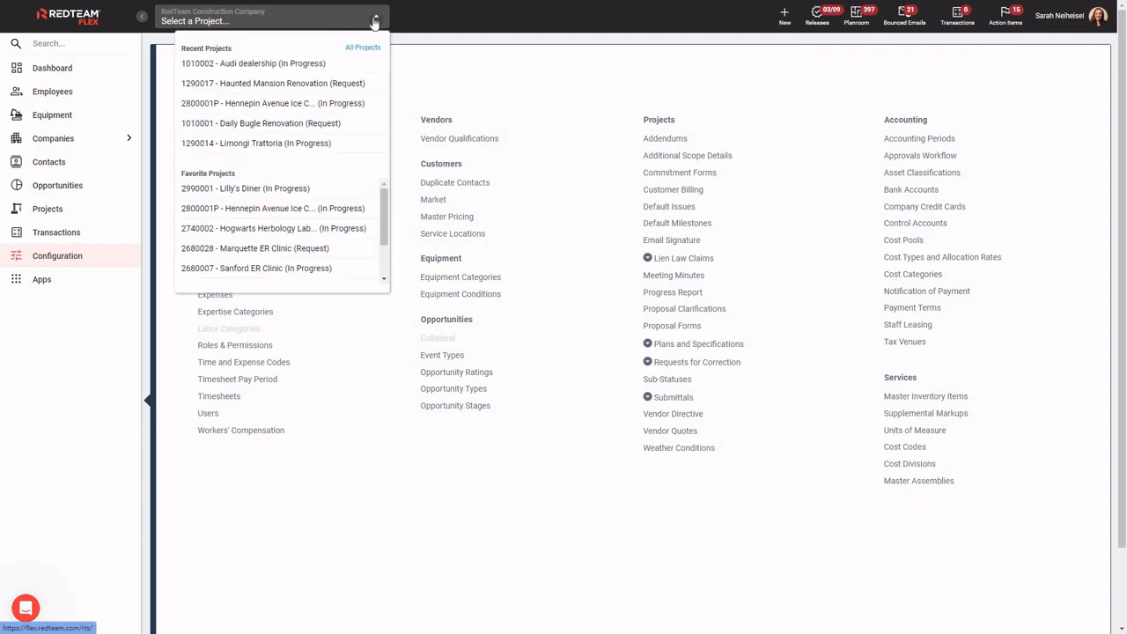
pyautogui.click(306, 87)
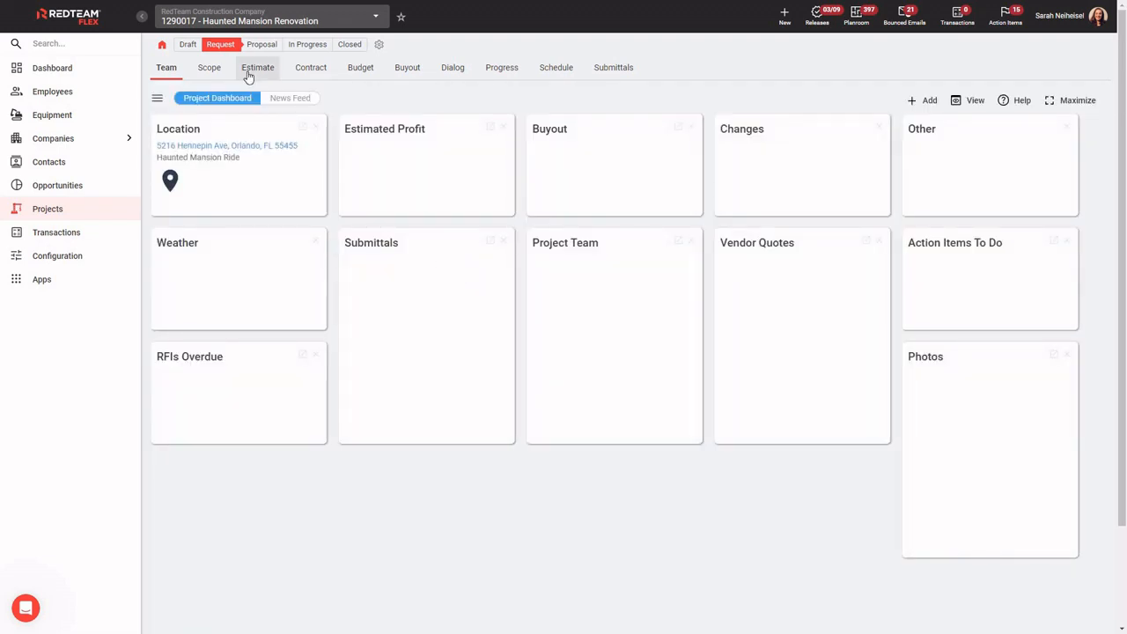
# - Open the project's estimate and add the 040000 Masonry Assembly for Apartment Complexes with no phase, searching for "masonry"
pyautogui.click(248, 74)
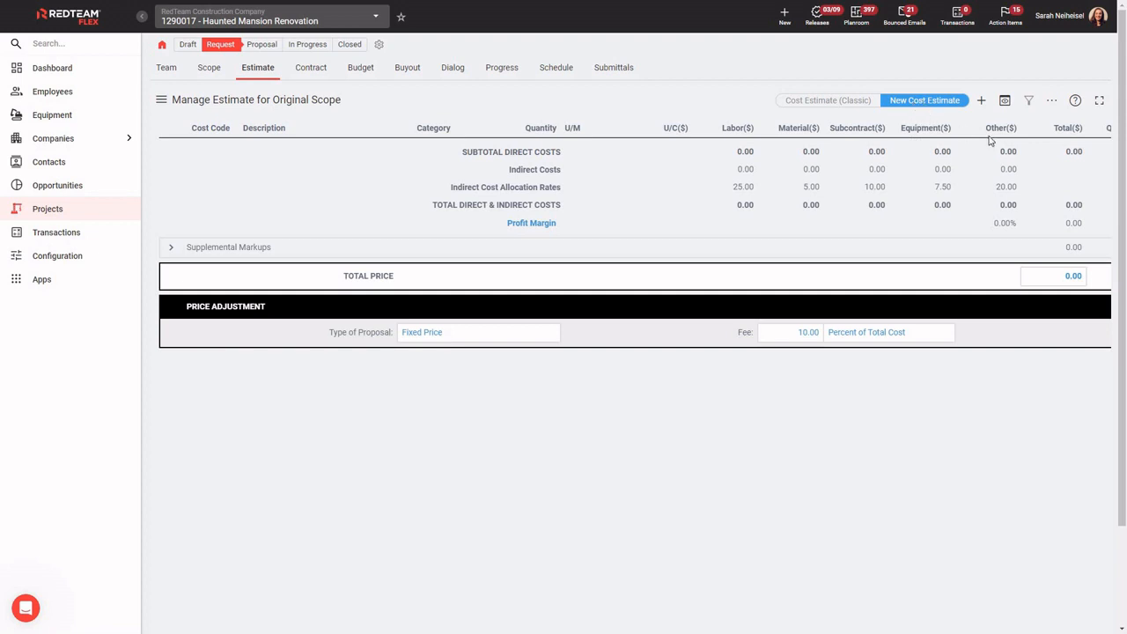
pyautogui.click(985, 107)
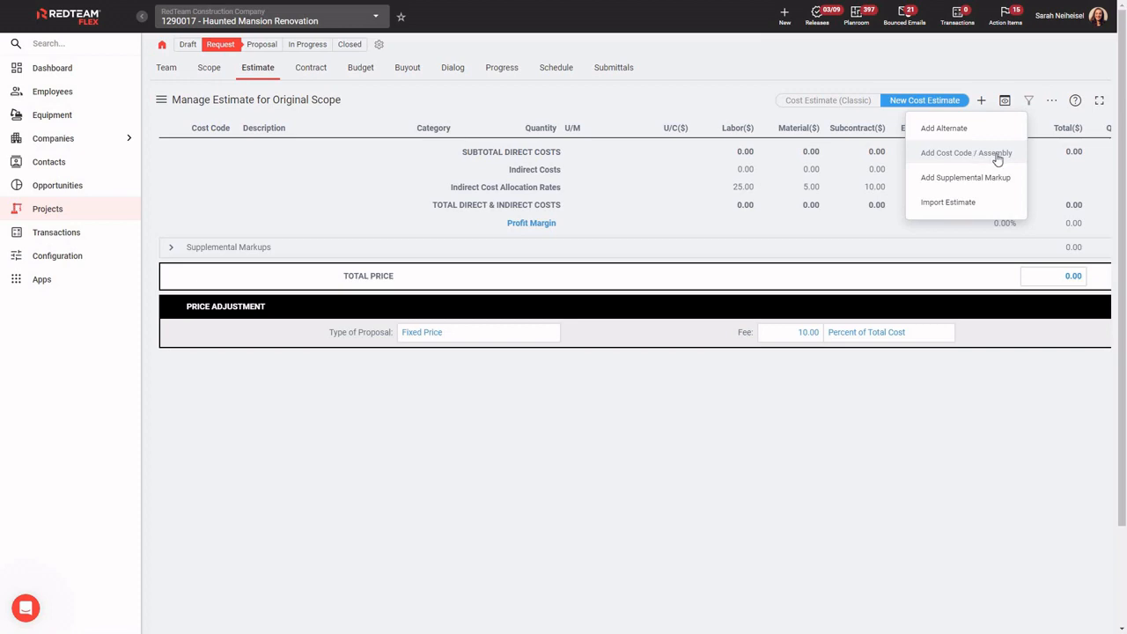
pyautogui.click(996, 155)
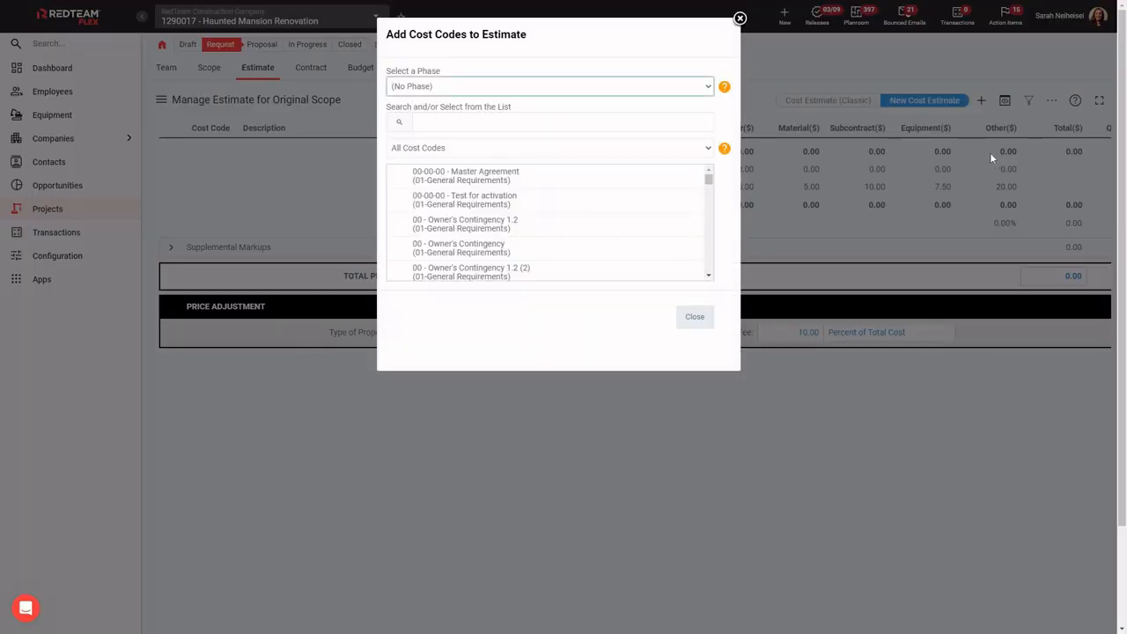
pyautogui.click(482, 124)
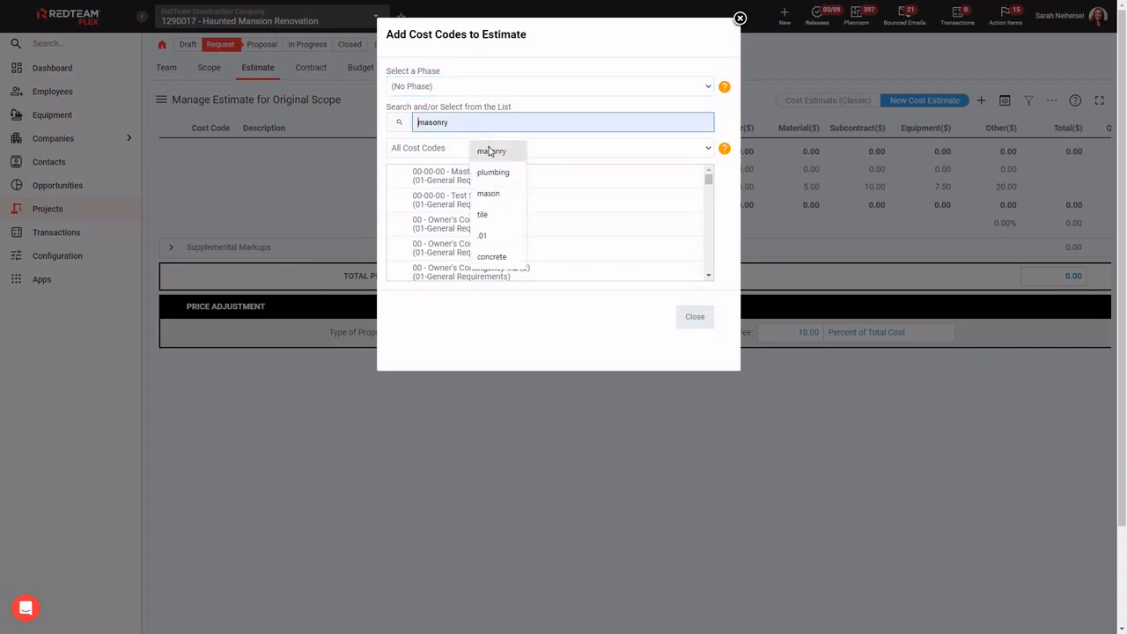
pyautogui.click(490, 151)
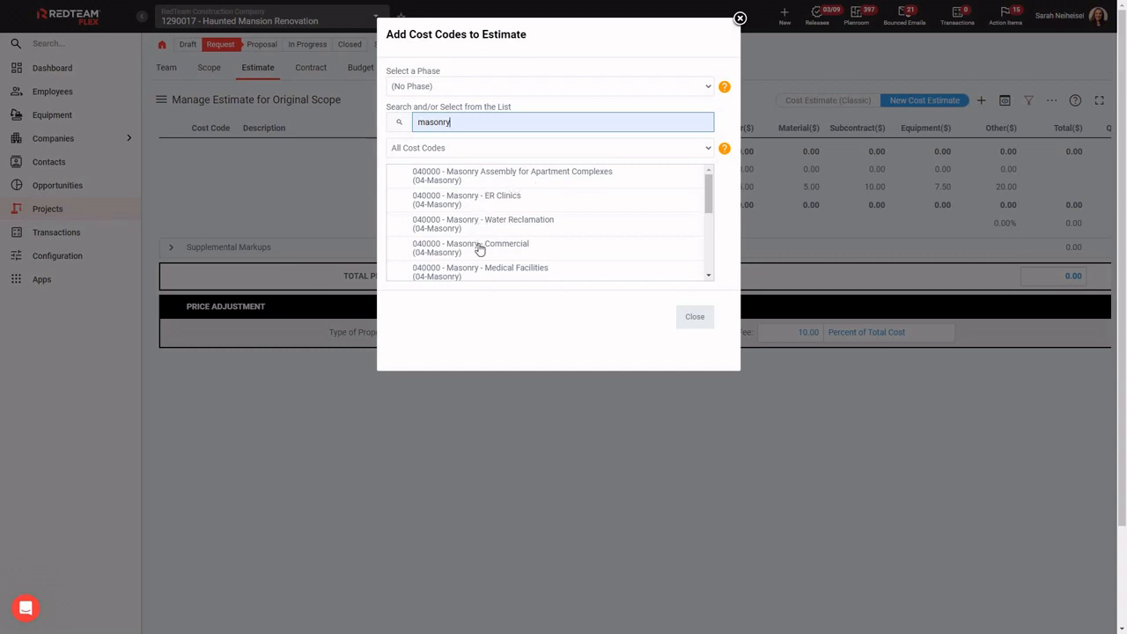
pyautogui.scroll(-2, 475, 279)
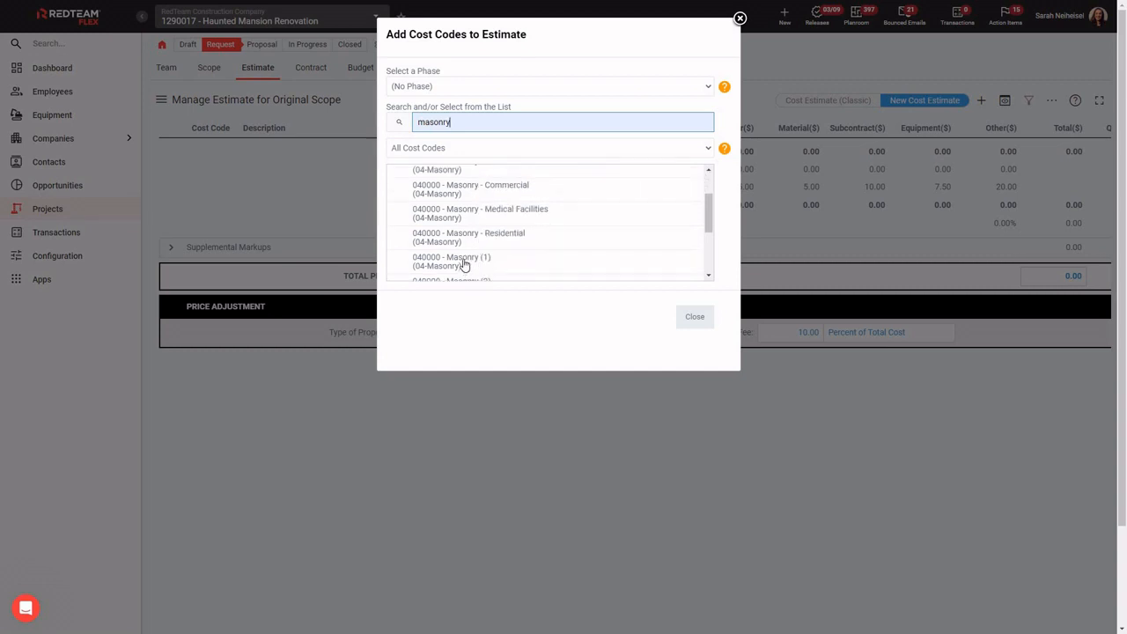
pyautogui.scroll(2, 460, 264)
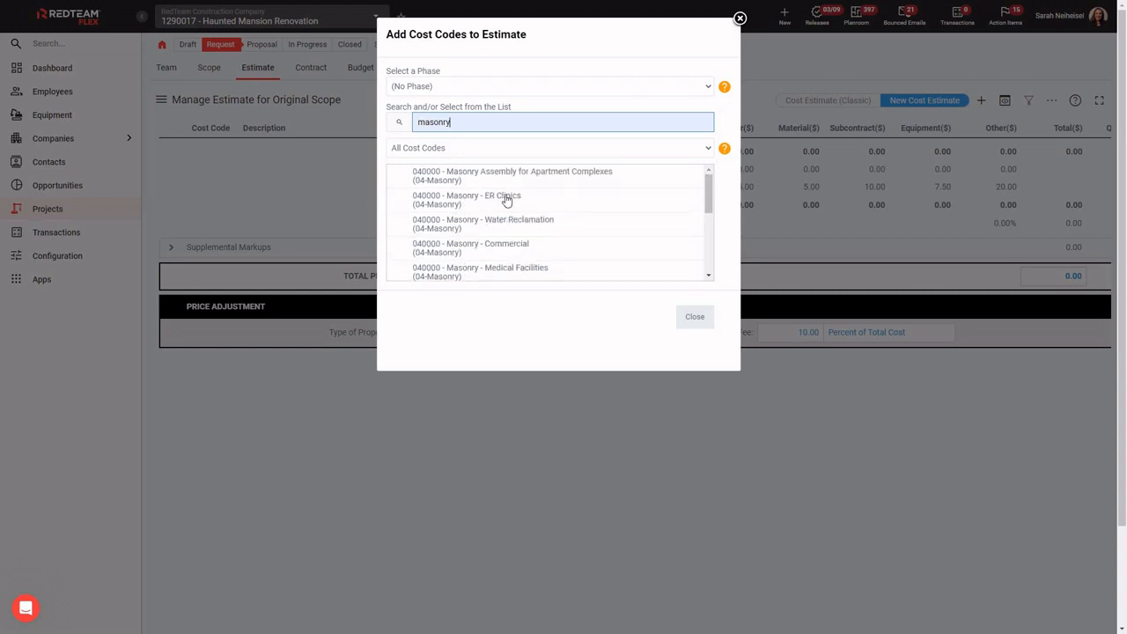
pyautogui.click(534, 182)
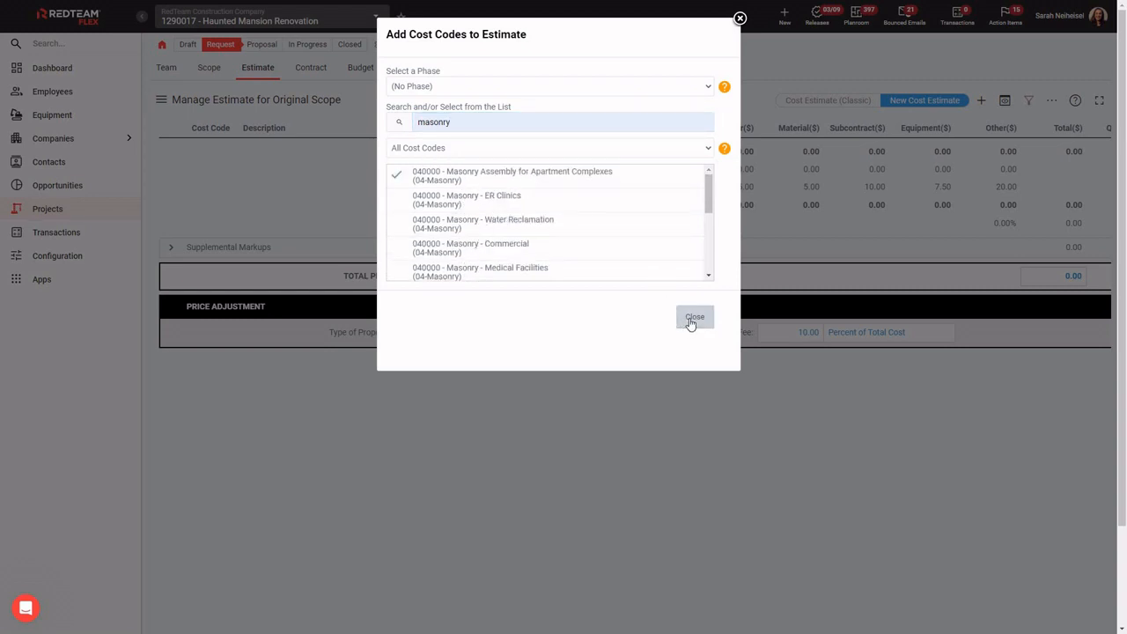
pyautogui.click(694, 317)
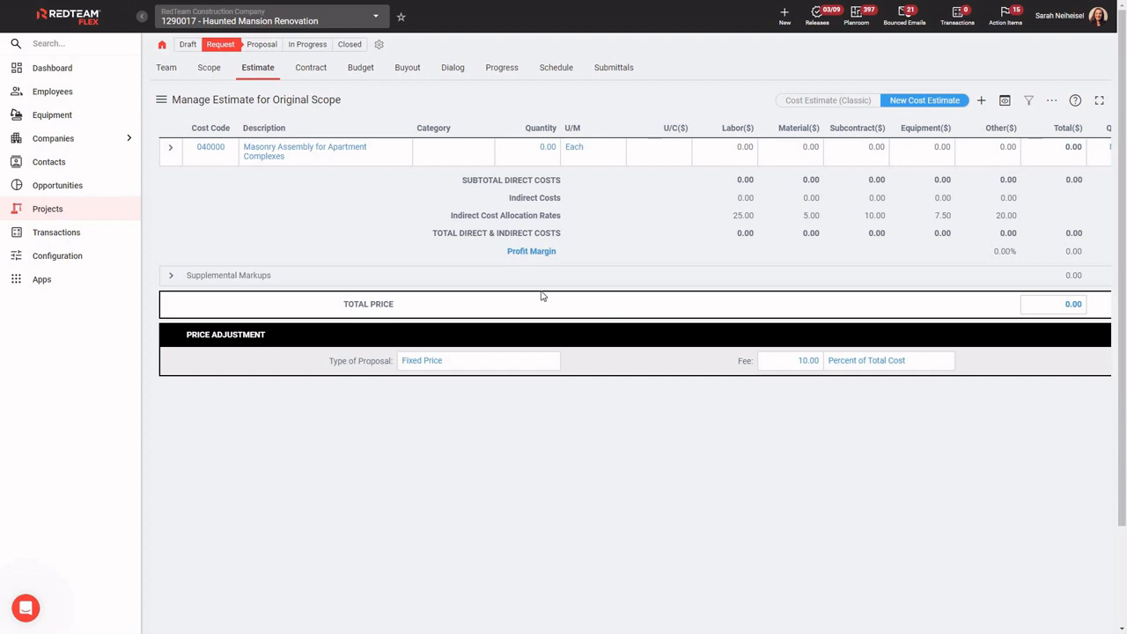
# - Expand Masonry Assembly for Apartment Complexes in the estimate and set the assembly quantity to 4
pyautogui.click(171, 151)
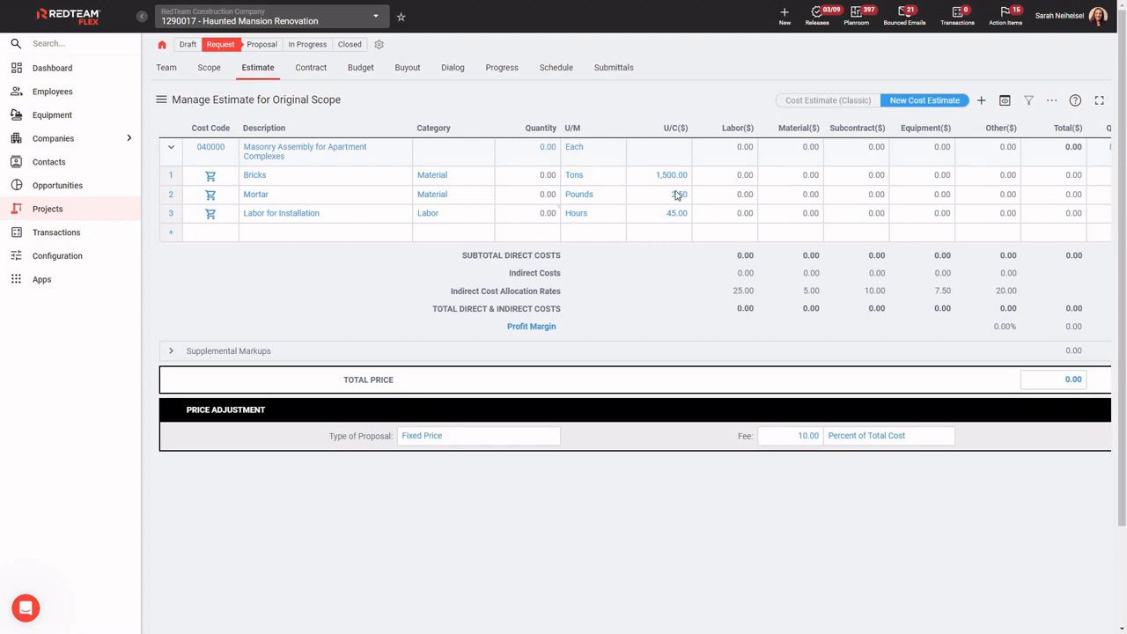
pyautogui.click(544, 152)
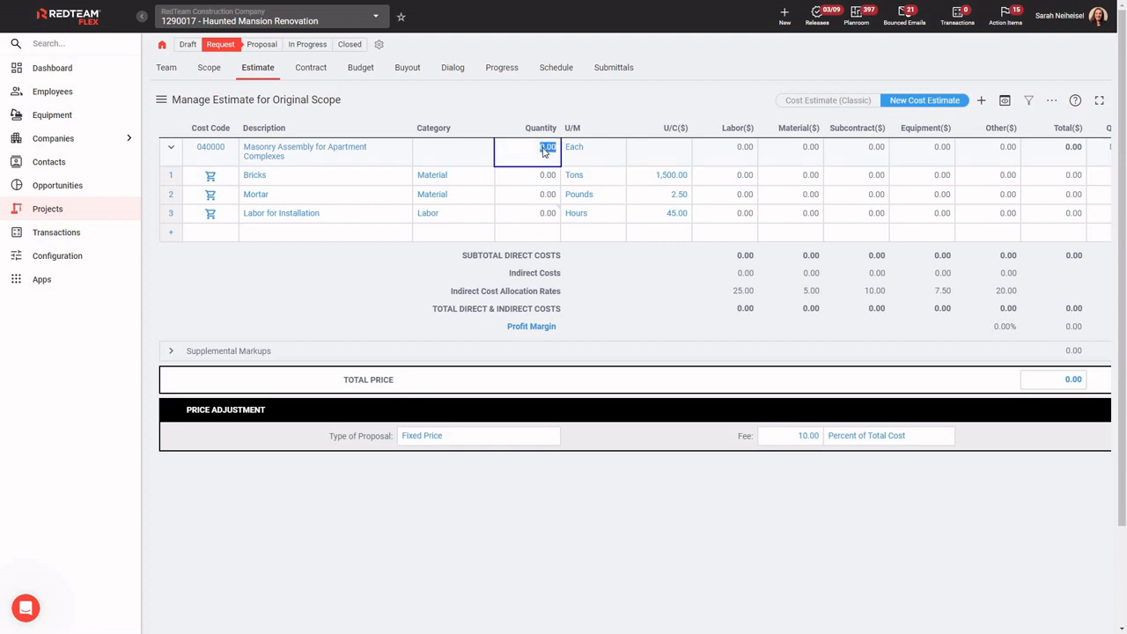
pyautogui.write('4')
pyautogui.click(606, 268)
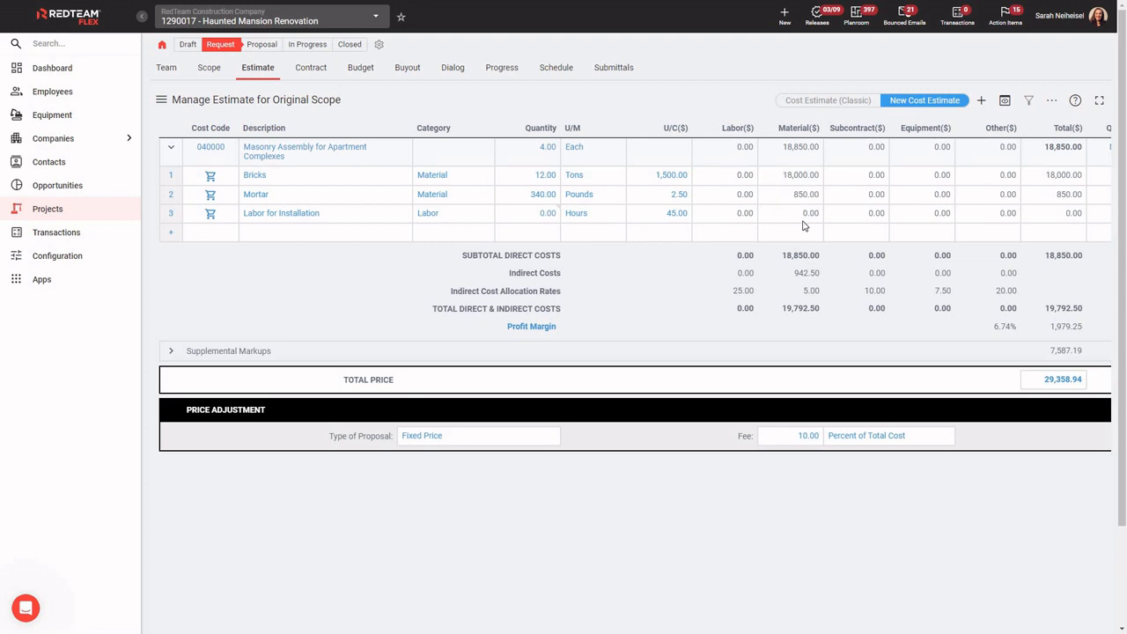
# - Set the Labor for Installation item's quantity to 120 hours
pyautogui.click(546, 216)
pyautogui.write('120')
pyautogui.press('Return')
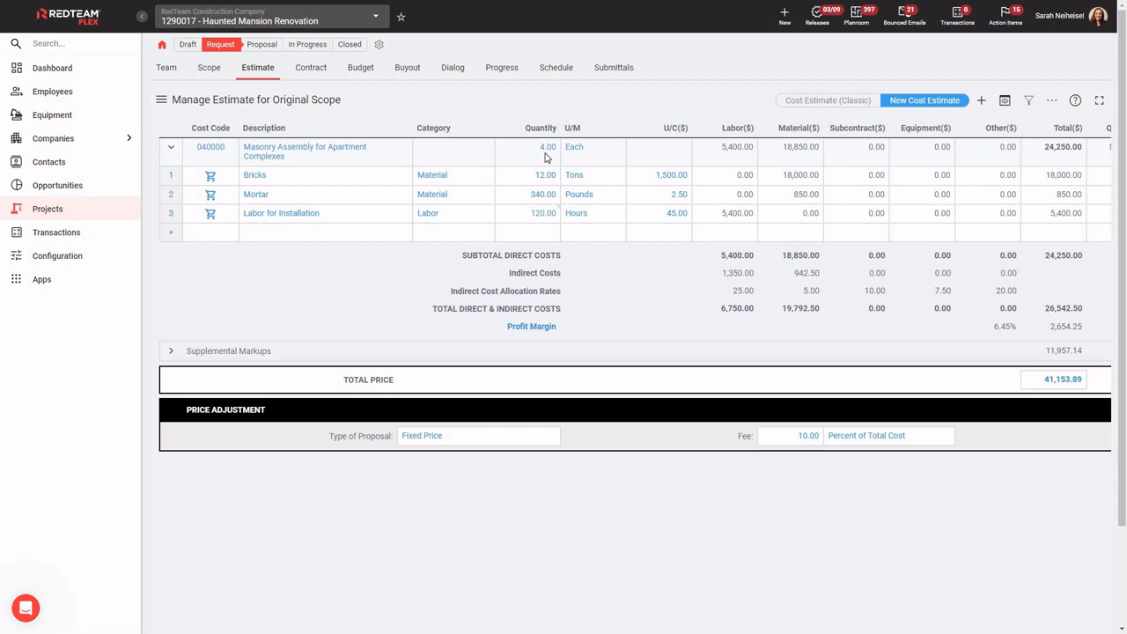
# - Search the cost codes for "concrete" and add 030000 - Concrete to the estimate
pyautogui.click(984, 107)
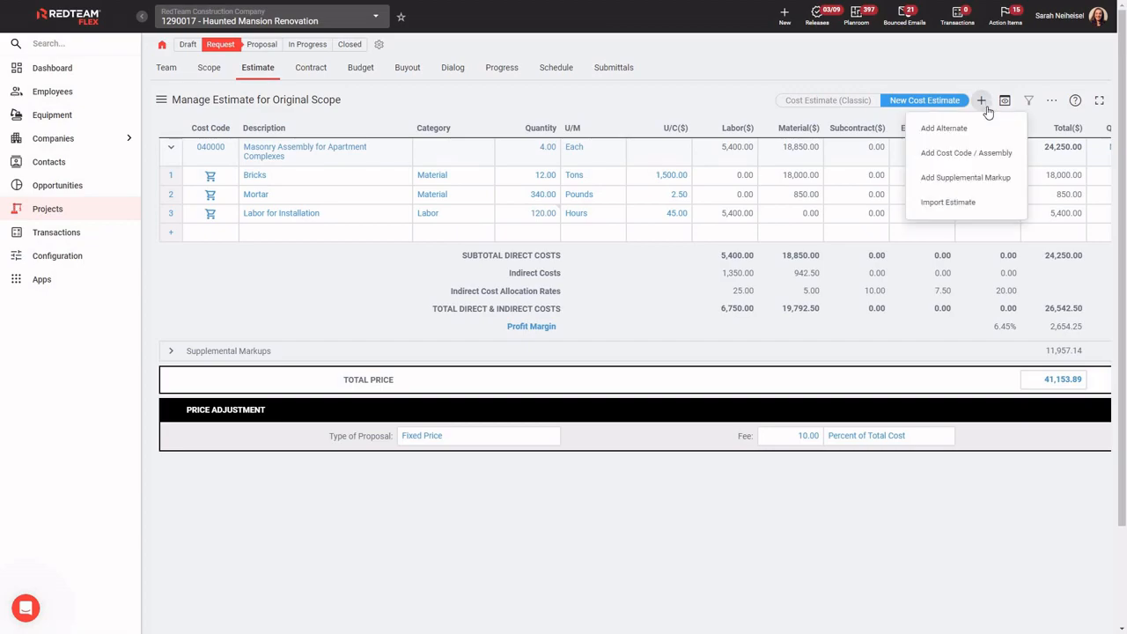
pyautogui.click(986, 152)
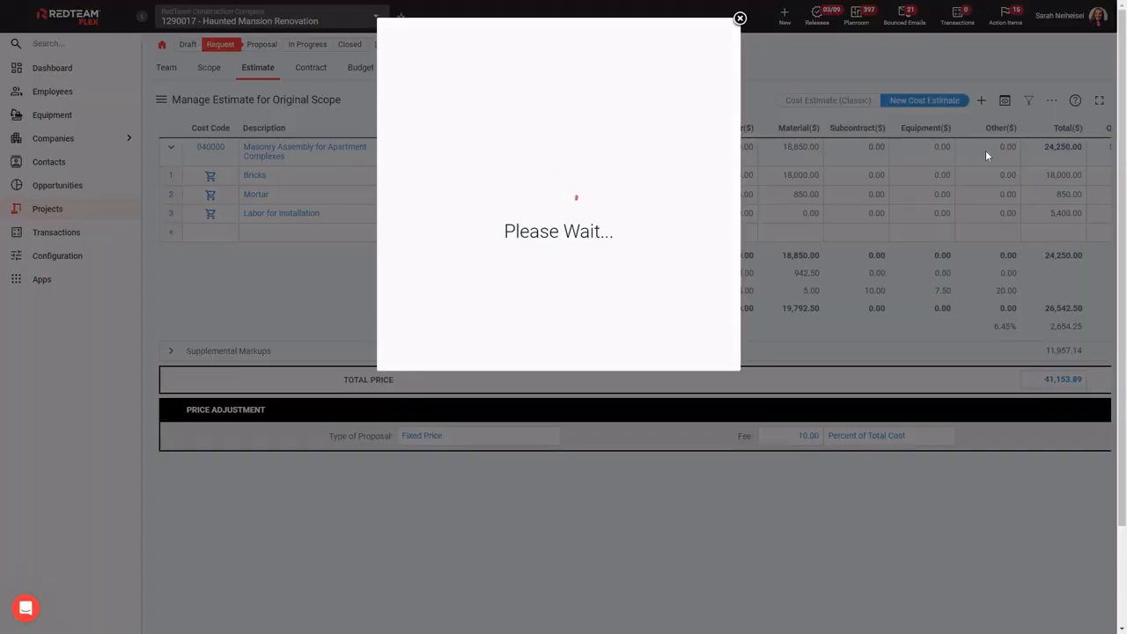
pyautogui.click(558, 113)
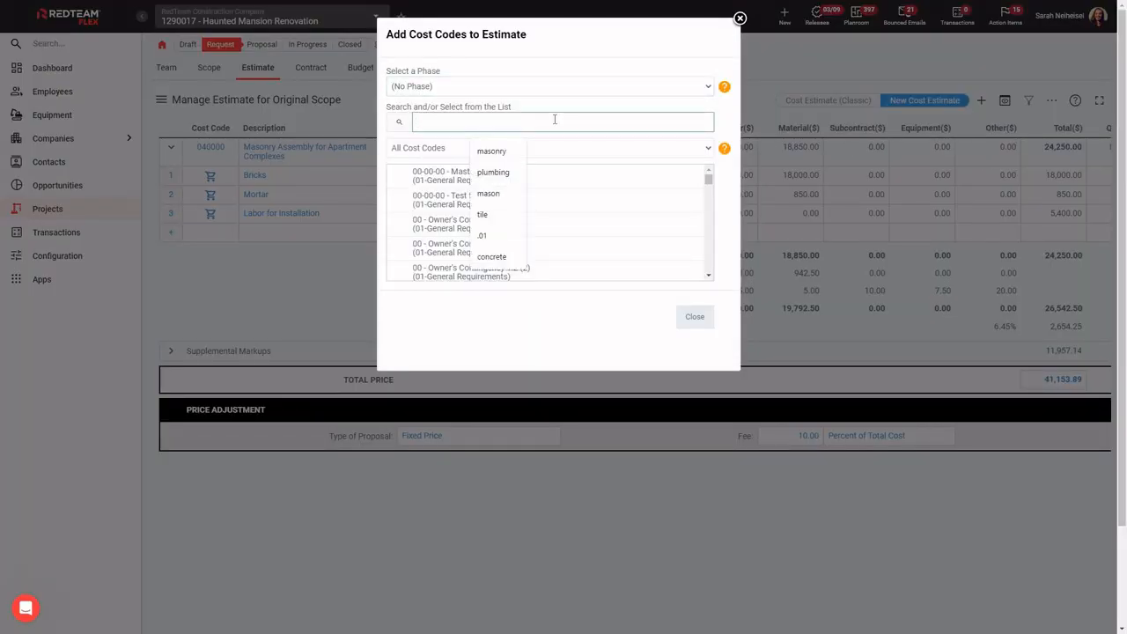
pyautogui.write('concrete')
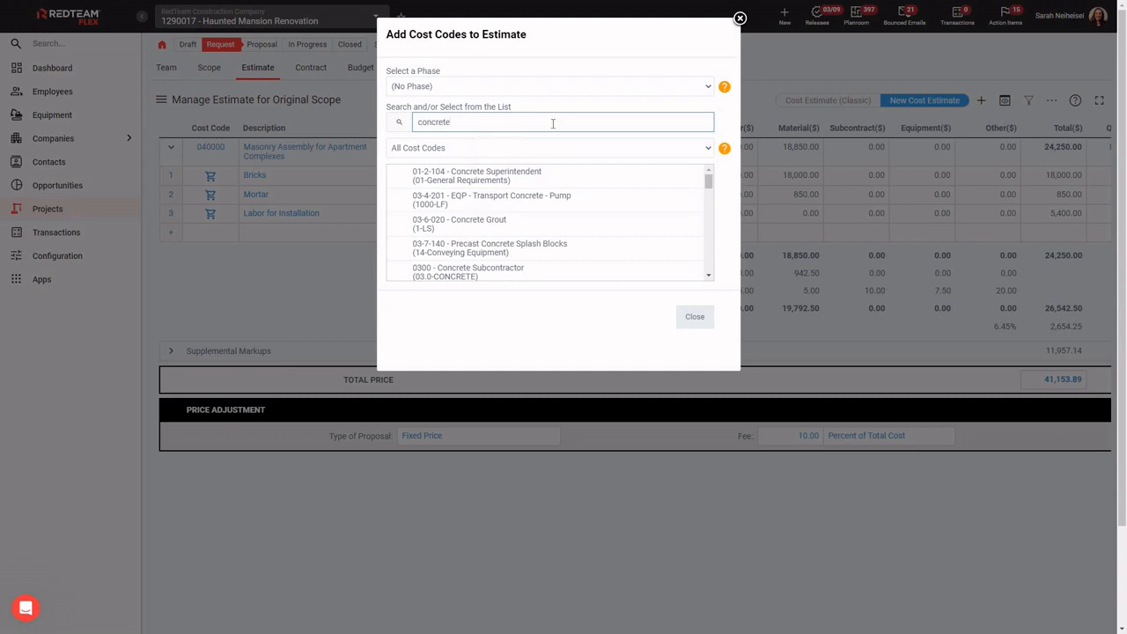
pyautogui.scroll(-1, 570, 222)
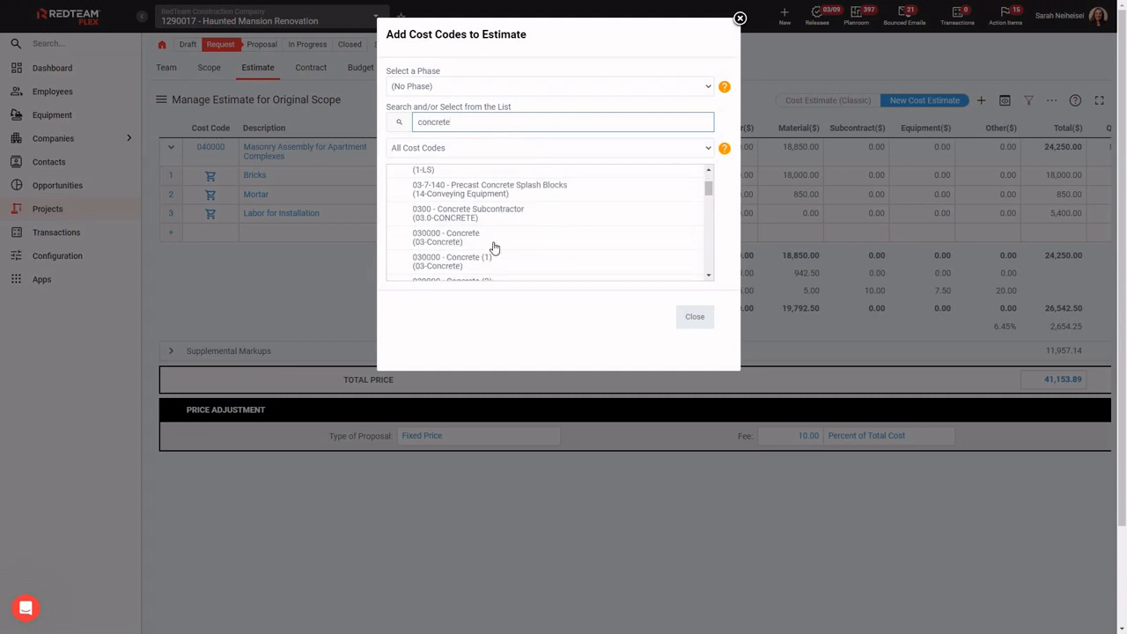
pyautogui.click(585, 260)
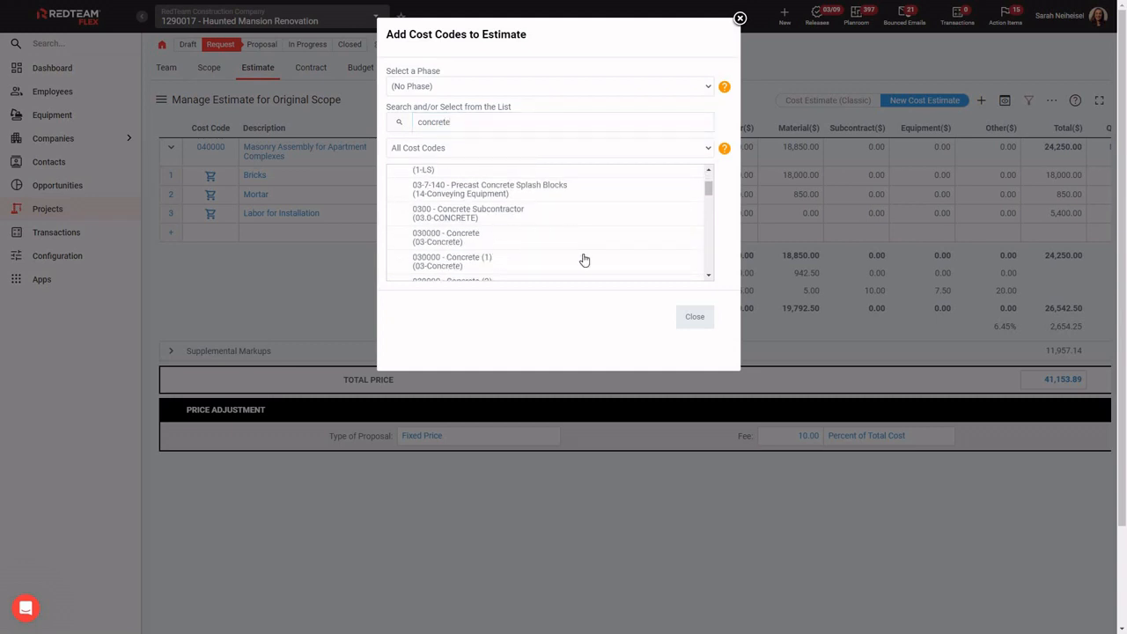
pyautogui.click(443, 238)
pyautogui.click(684, 317)
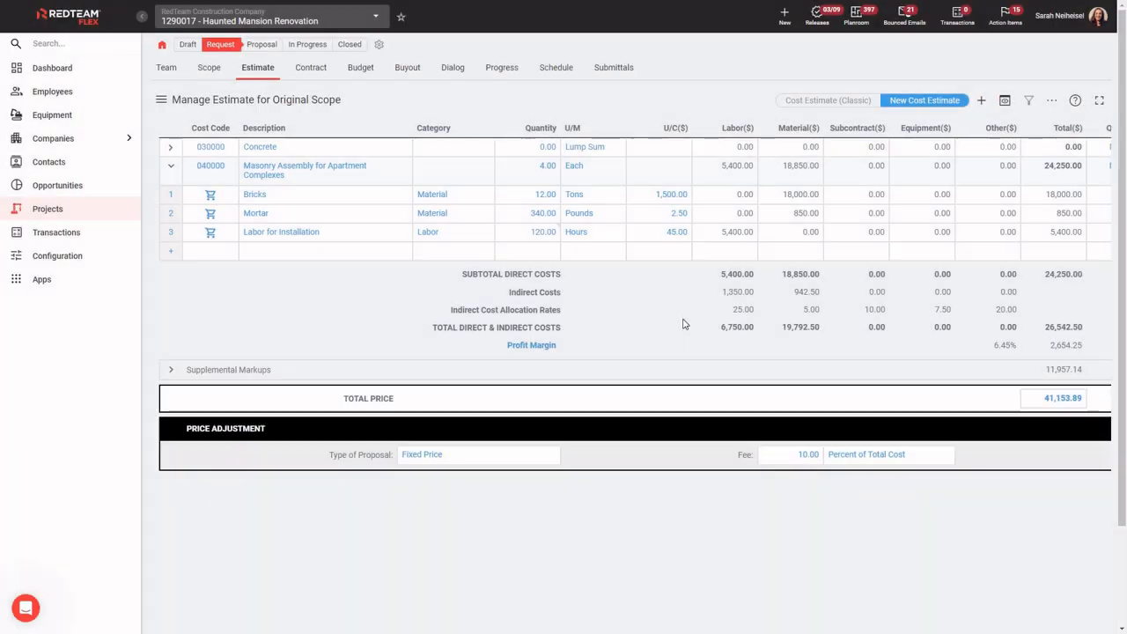
# - Expand the Concrete cost code and rename its item "Concrete Mix", keeping the Subcontract category
pyautogui.click(168, 148)
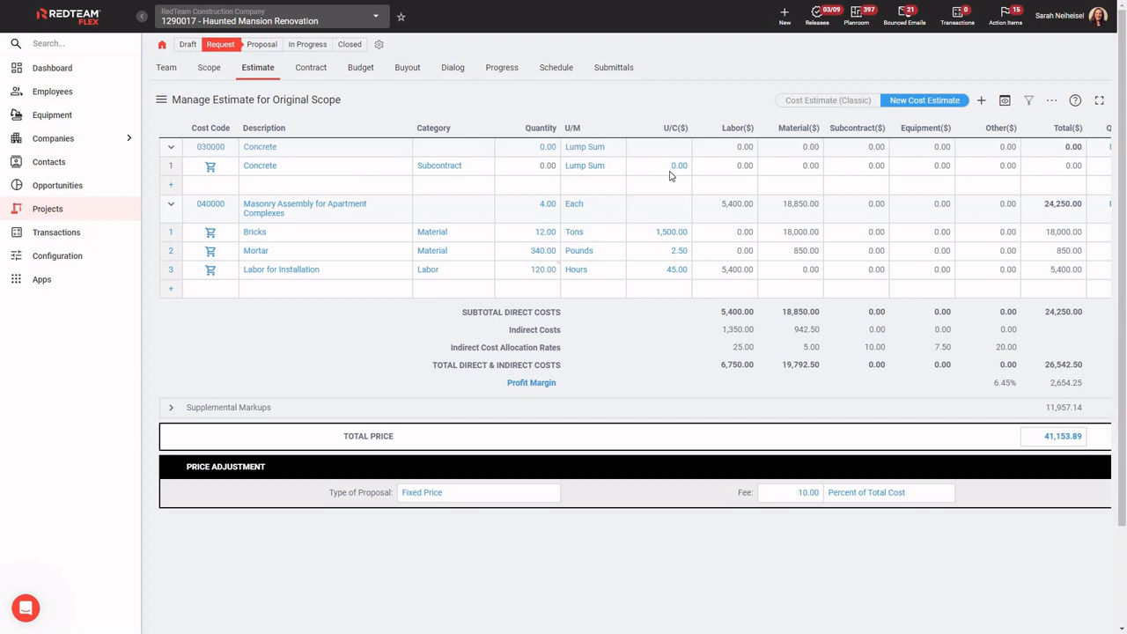
pyautogui.click(279, 170)
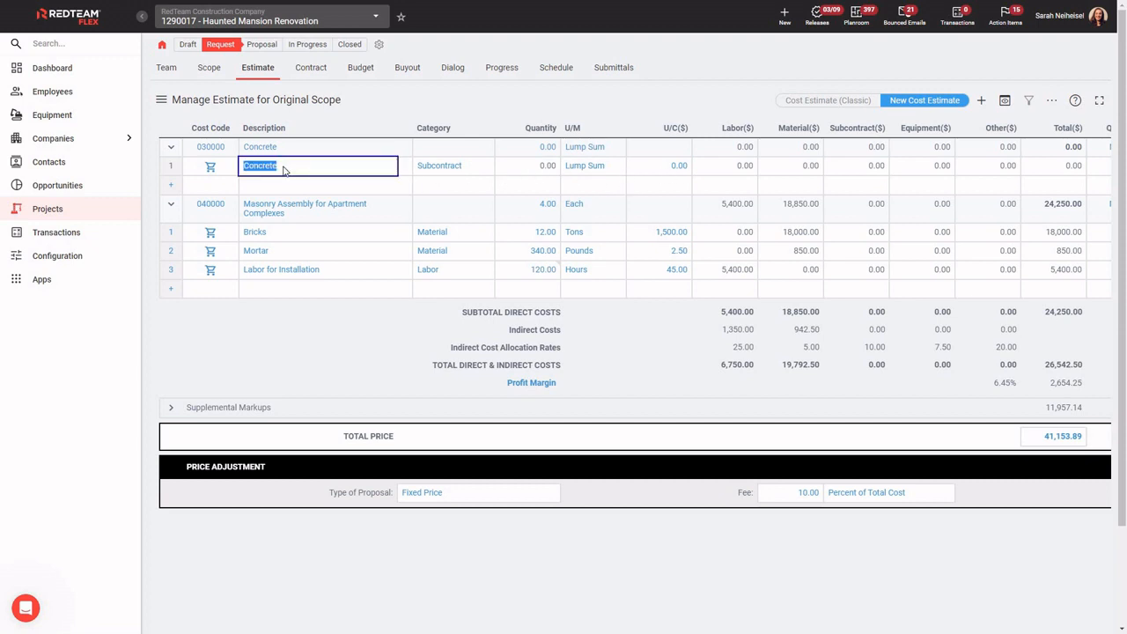
pyautogui.click(284, 170)
pyautogui.write('Mix')
pyautogui.click(453, 172)
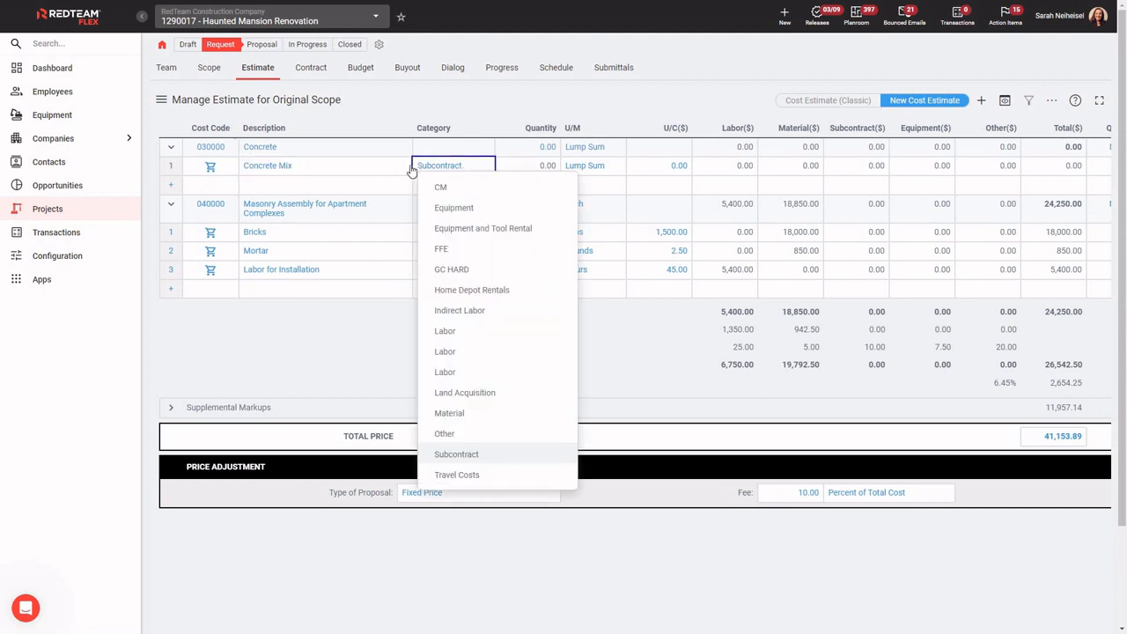
pyautogui.click(523, 171)
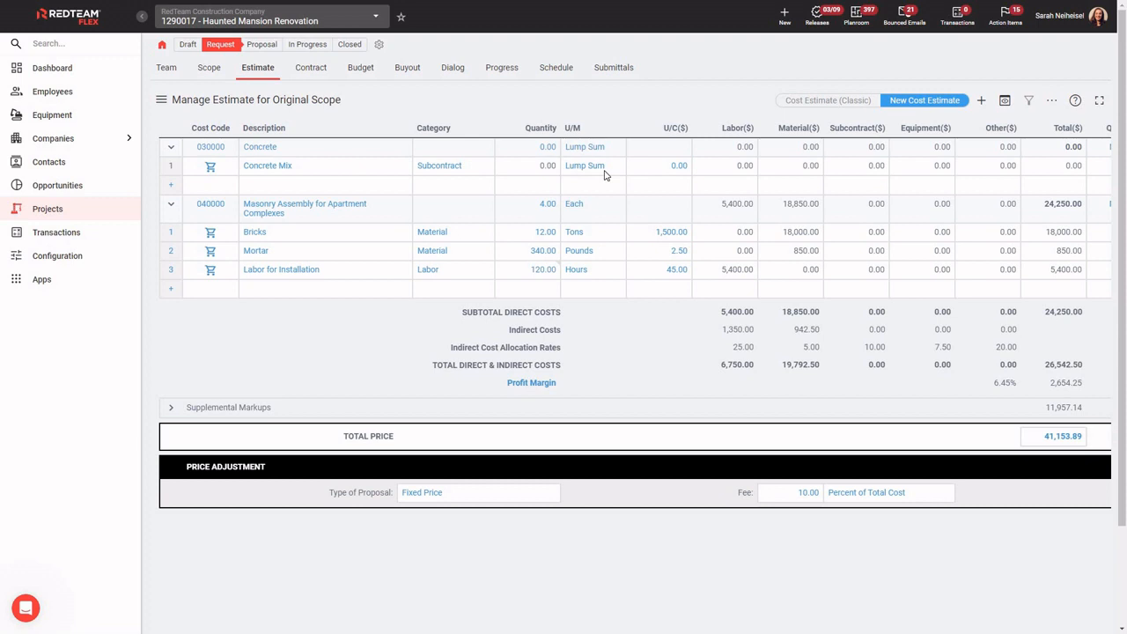
# - Add two items under the Concrete cost code, named "Forms" and "Installation Labor"
pyautogui.click(172, 189)
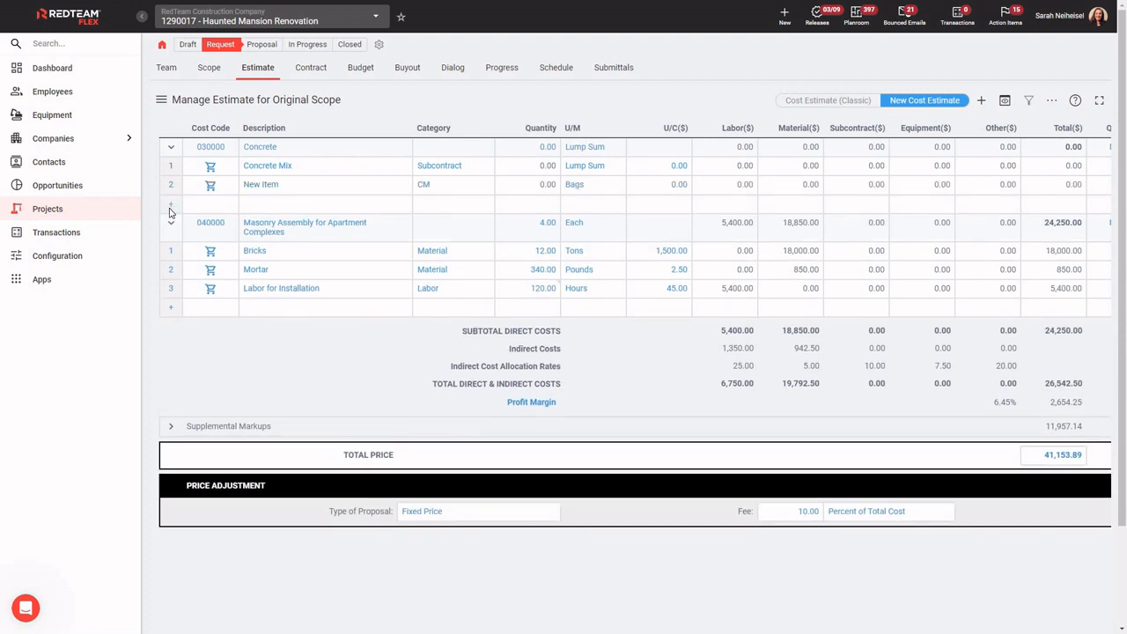
pyautogui.click(171, 208)
pyautogui.click(285, 185)
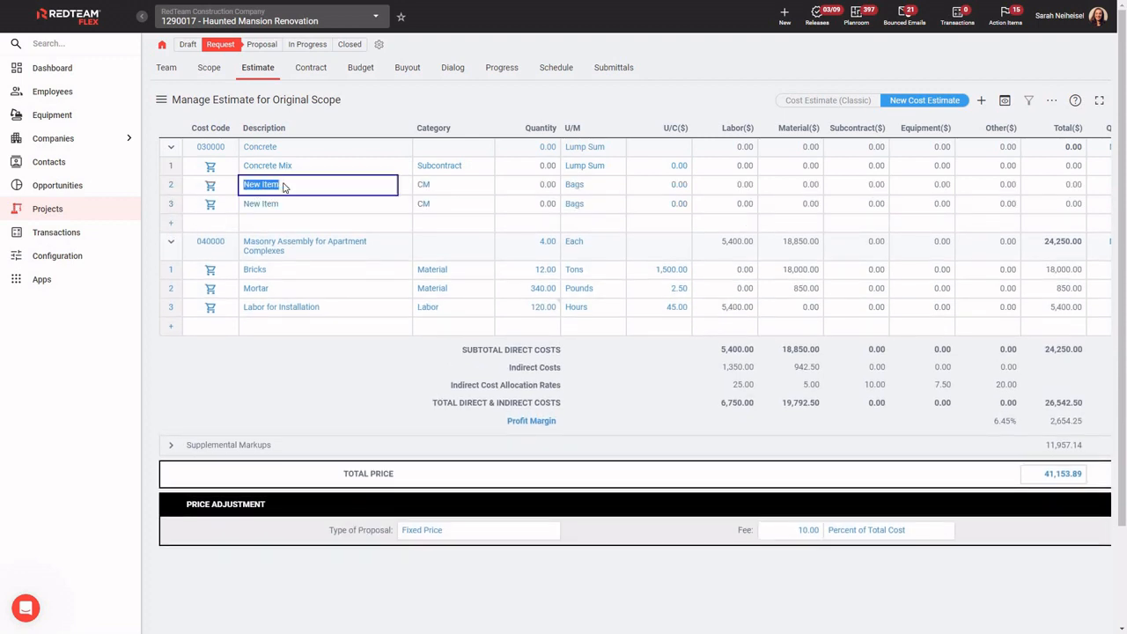
pyautogui.write('Forms')
pyautogui.click(289, 208)
pyautogui.write('Installation')
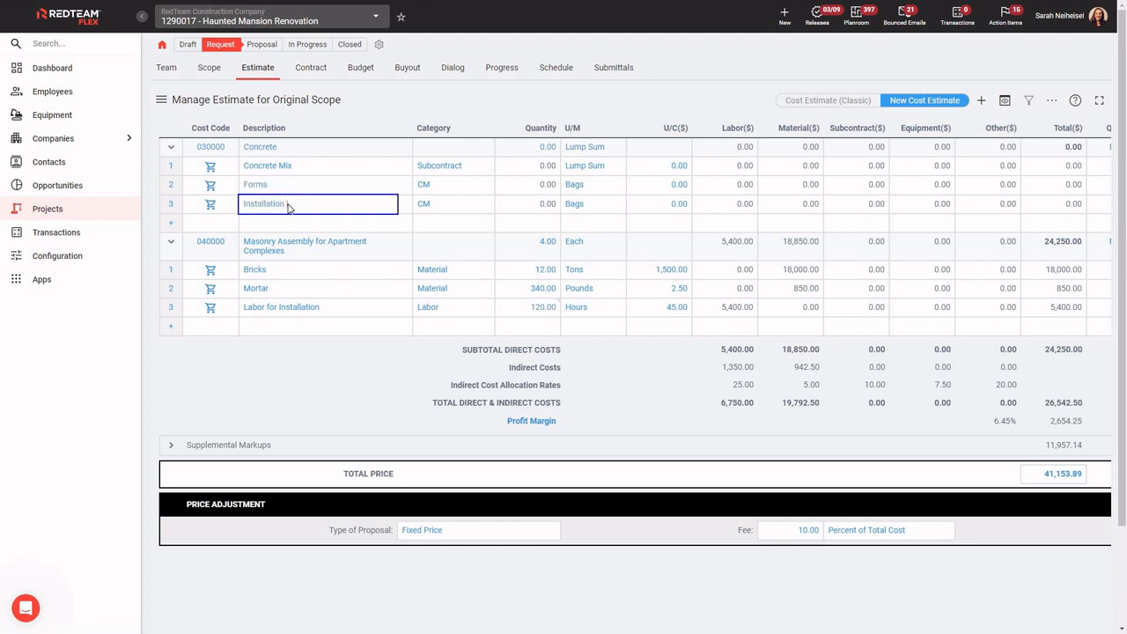
pyautogui.write(' Labor')
pyautogui.press('Return')
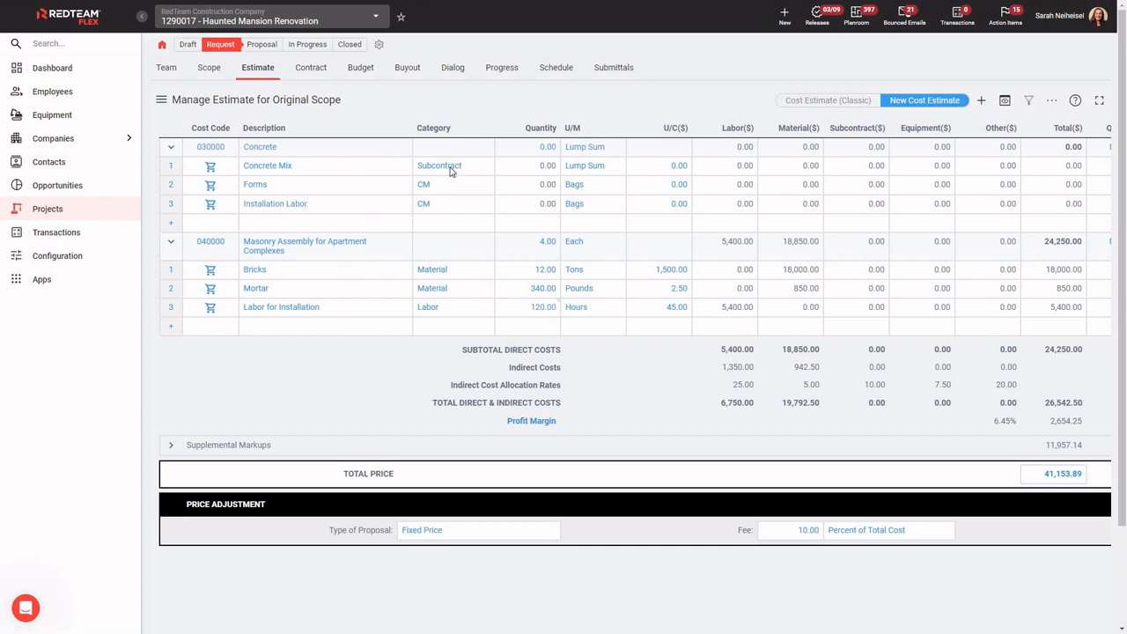
# - Set the category of the Forms and Installation Labor items to Subcontract
pyautogui.click(440, 184)
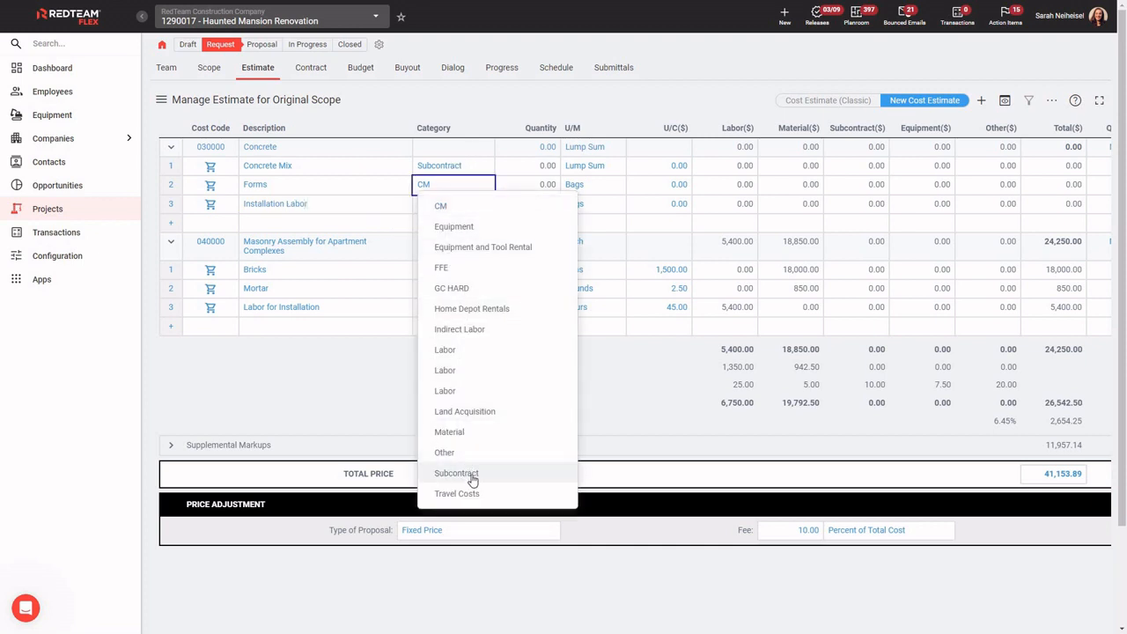
pyautogui.click(456, 472)
pyautogui.click(441, 203)
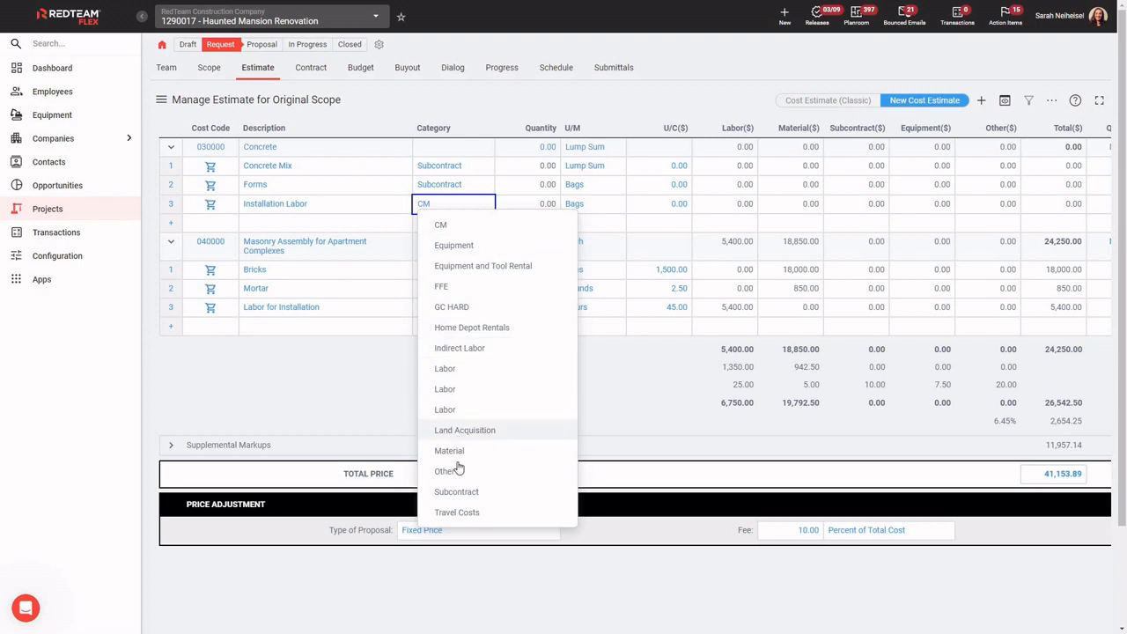
pyautogui.click(456, 491)
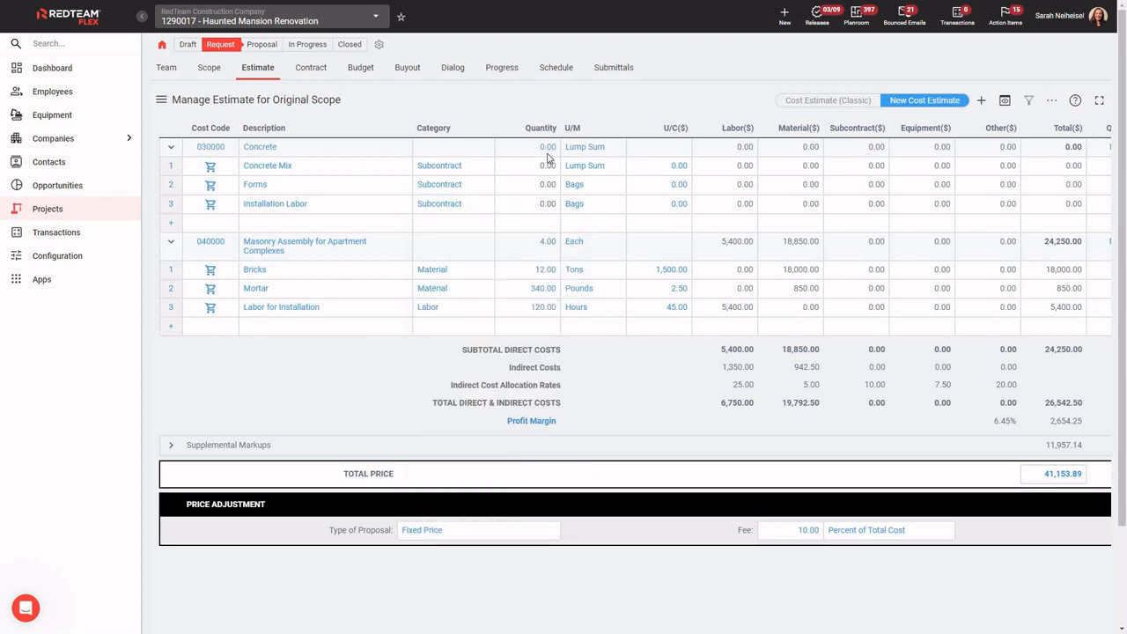
# - Set the quantity of the Concrete cost code to 1
pyautogui.click(546, 150)
pyautogui.write('1')
pyautogui.press('Return')
# - Set the Concrete Mix item to a quantity of 50 bags at a unit cost of 12.50
pyautogui.click(591, 173)
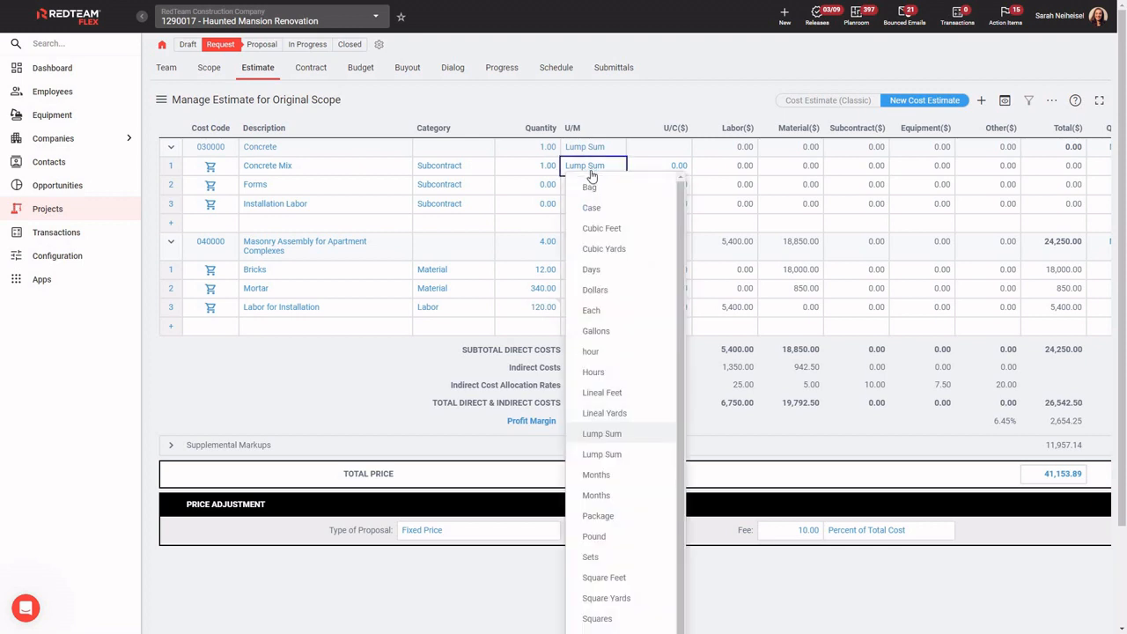
pyautogui.click(579, 178)
pyautogui.click(546, 169)
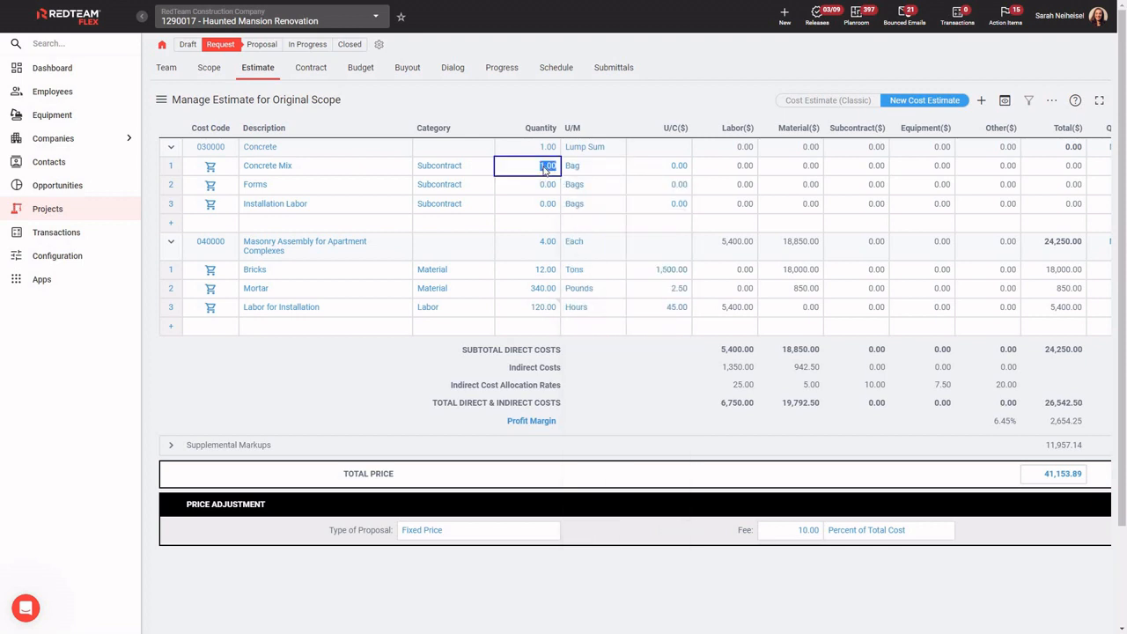
pyautogui.write('50')
pyautogui.click(647, 169)
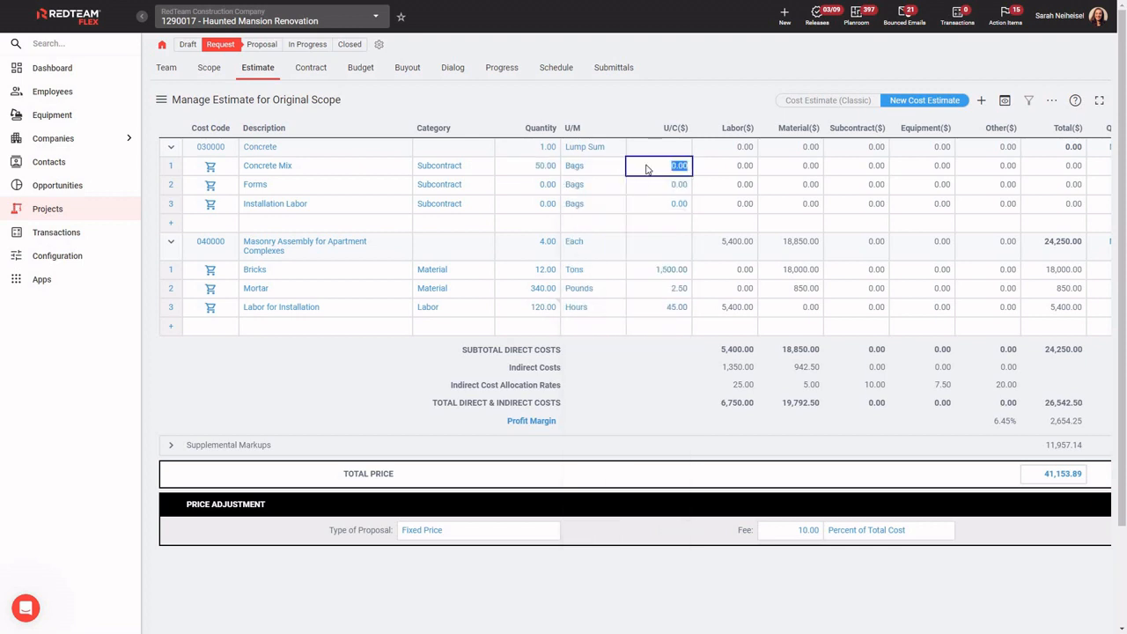
pyautogui.write('12.5')
# - Set the Forms item under Concrete to a quantity of 12, unit of measure Each, at a unit cost of 45.00
pyautogui.click(592, 188)
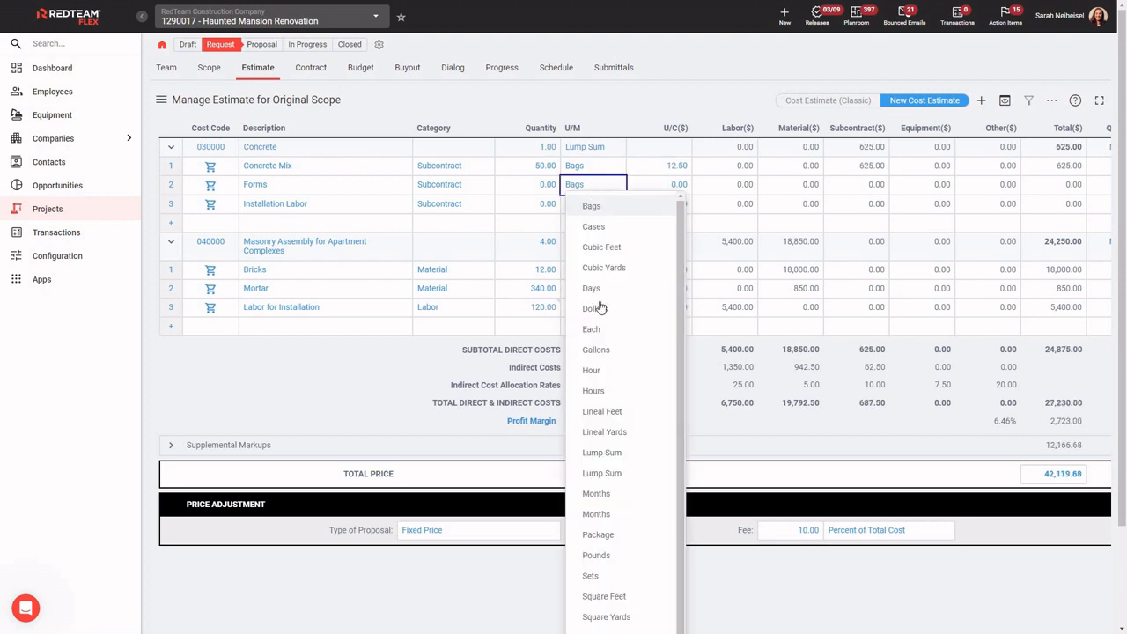
pyautogui.click(590, 329)
pyautogui.click(555, 188)
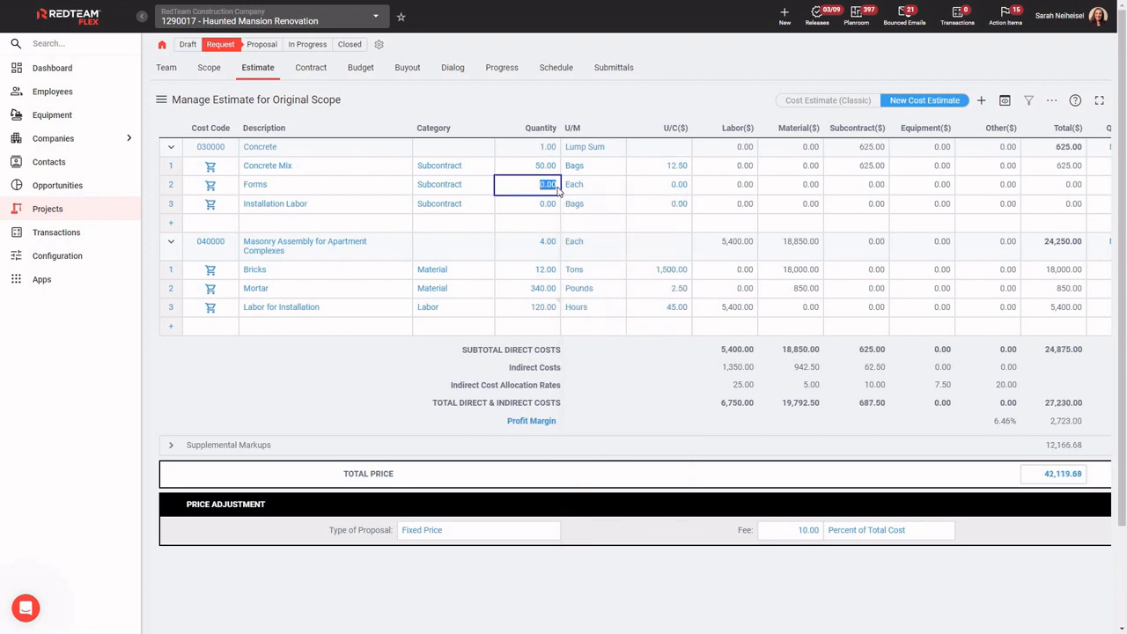
pyautogui.write('12')
pyautogui.click(660, 187)
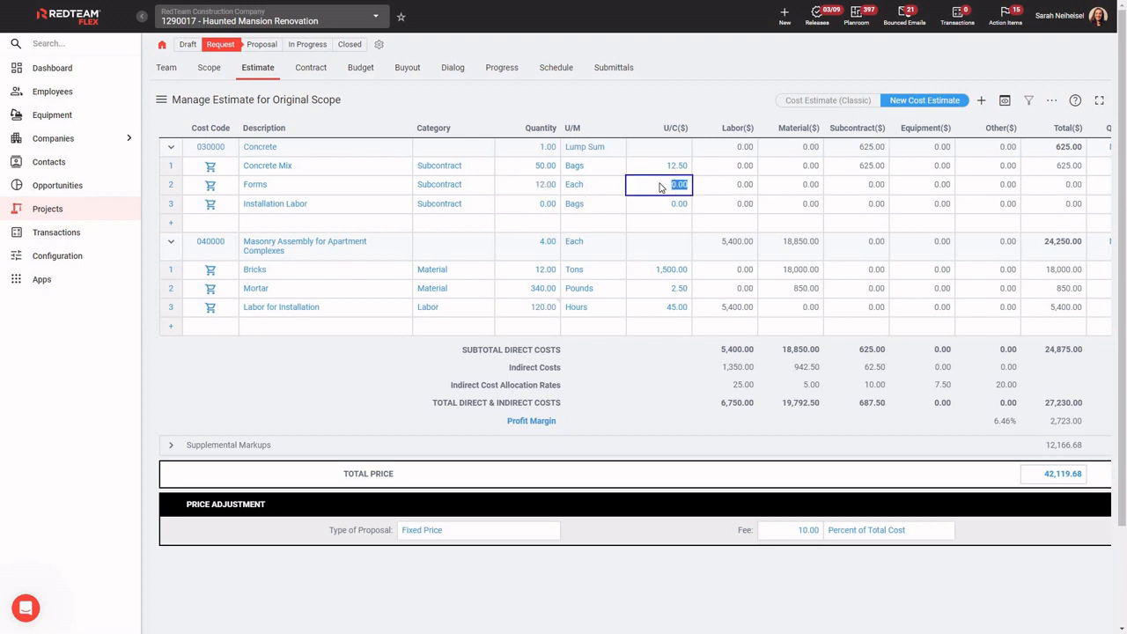
pyautogui.write('45.00')
pyautogui.press('Return')
# - Set the Installation Labor item to a quantity of 65, unit of measure Hours, at a unit cost of 35
pyautogui.click(543, 208)
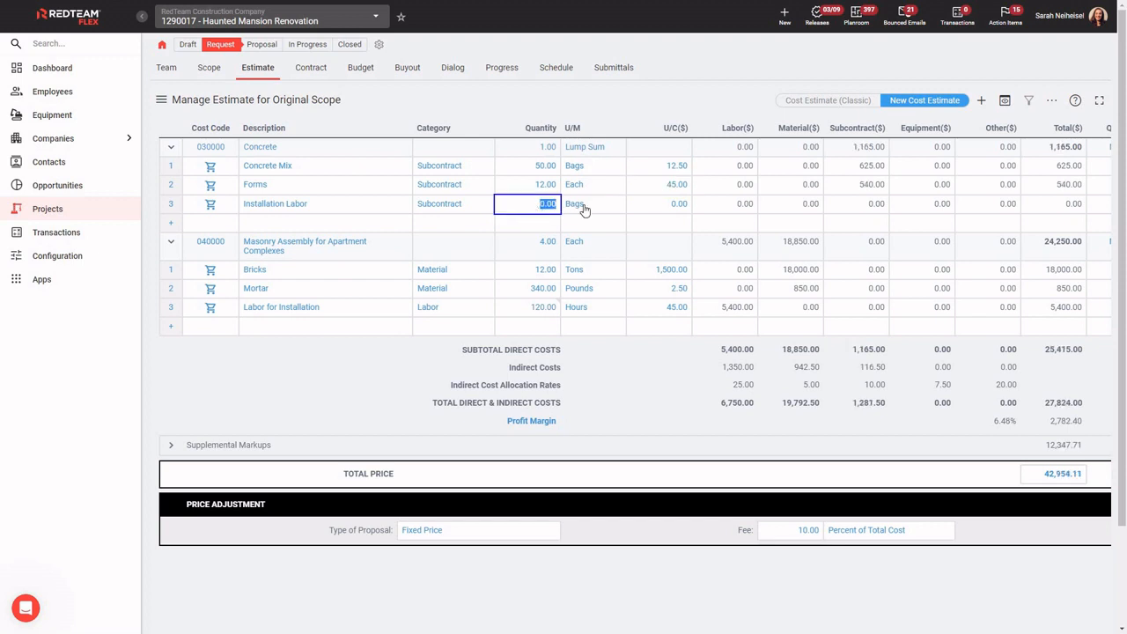
pyautogui.click(581, 206)
pyautogui.click(613, 410)
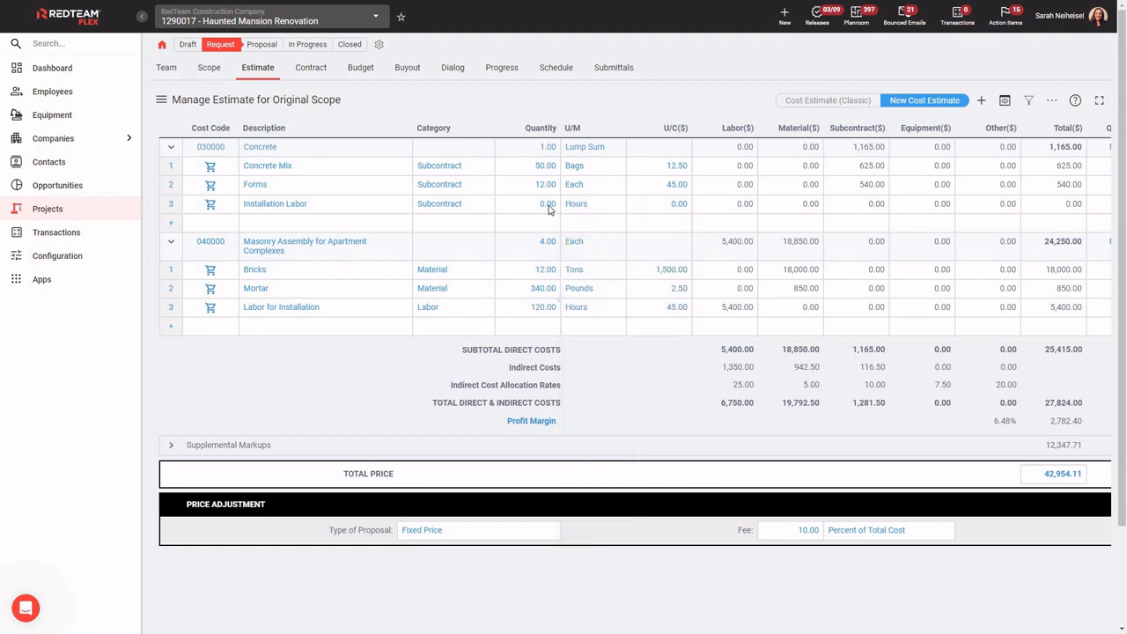
pyautogui.click(547, 206)
pyautogui.write('65')
pyautogui.click(670, 210)
pyautogui.write('35')
pyautogui.press('Return')
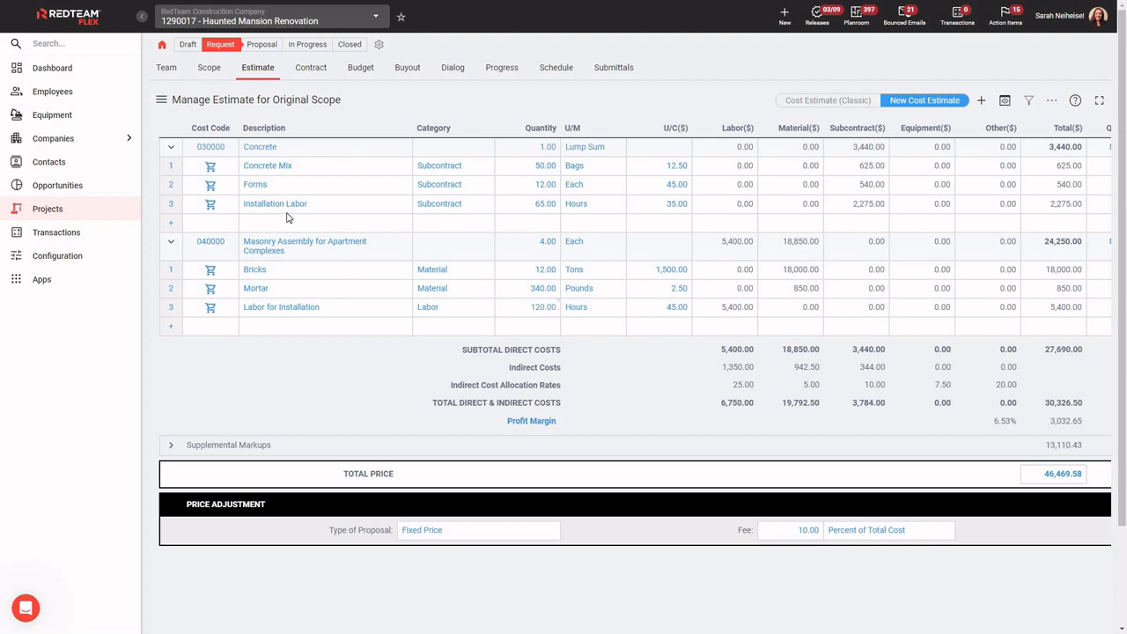
# - Change the description of the Concrete cost code to "Concrete for Apartments"
pyautogui.click(217, 151)
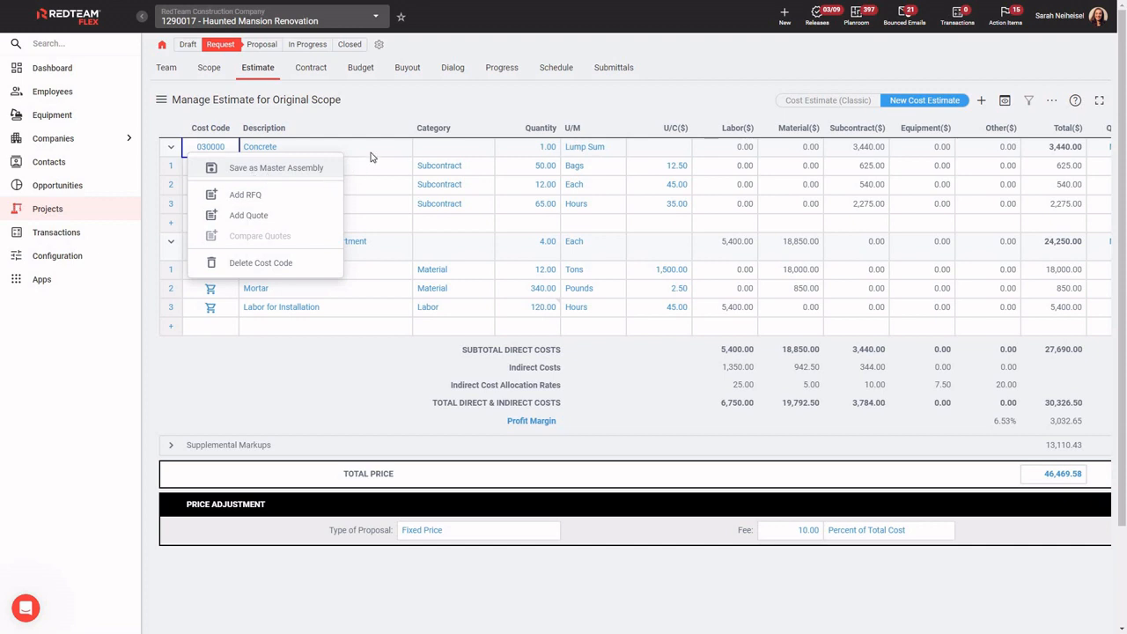
pyautogui.click(275, 150)
pyautogui.click(284, 150)
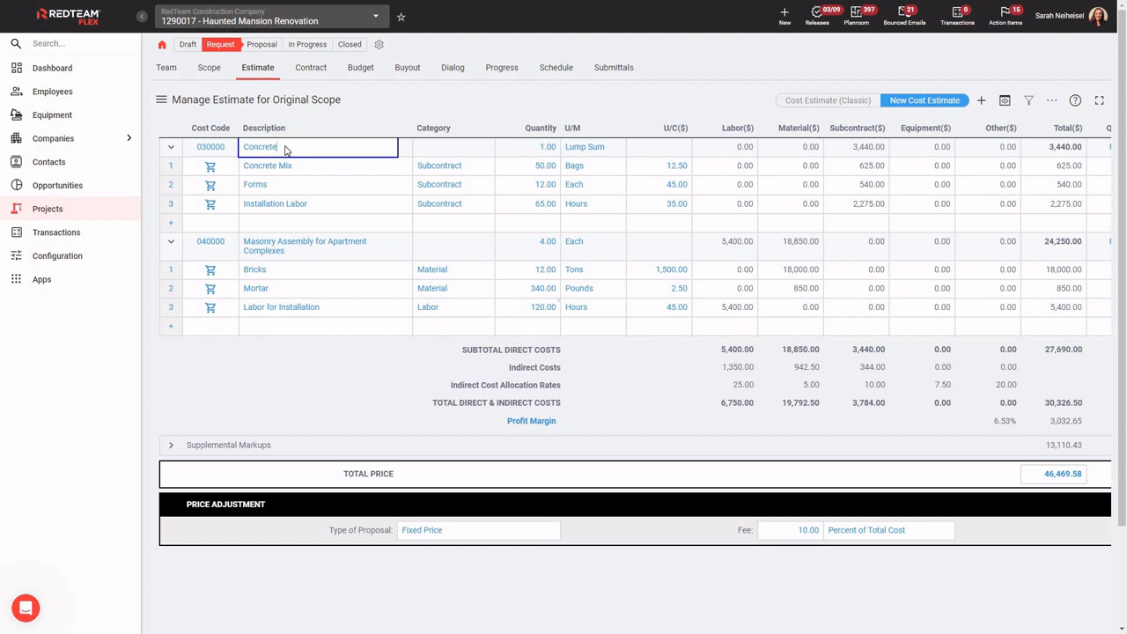
pyautogui.write('for Apartments')
pyautogui.click(367, 176)
pyautogui.rightClick(219, 156)
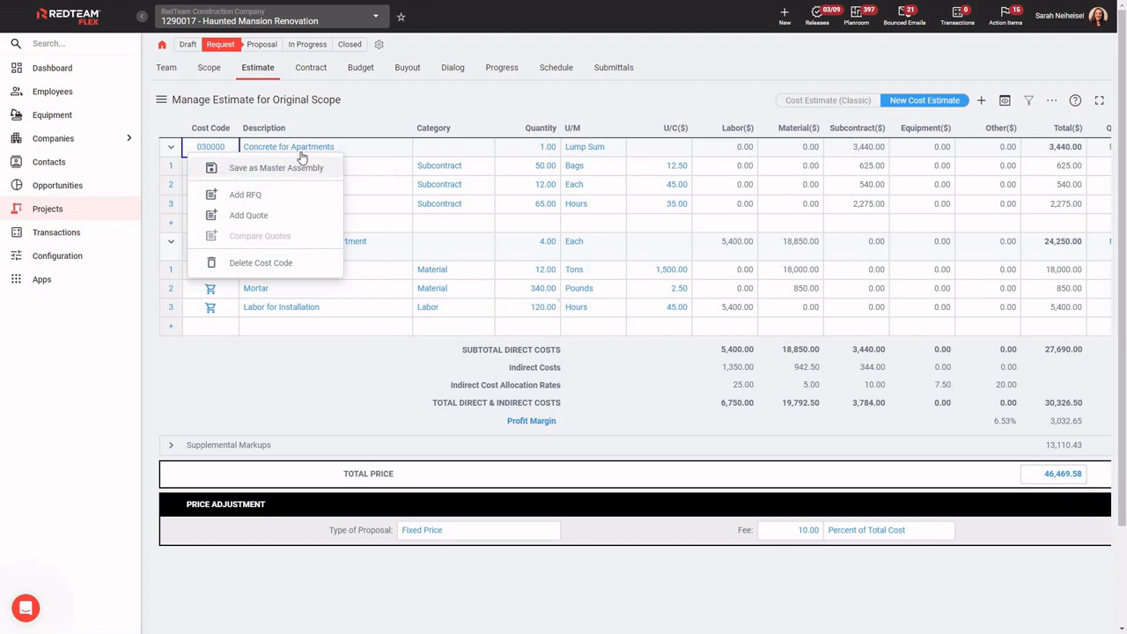
pyautogui.click(383, 189)
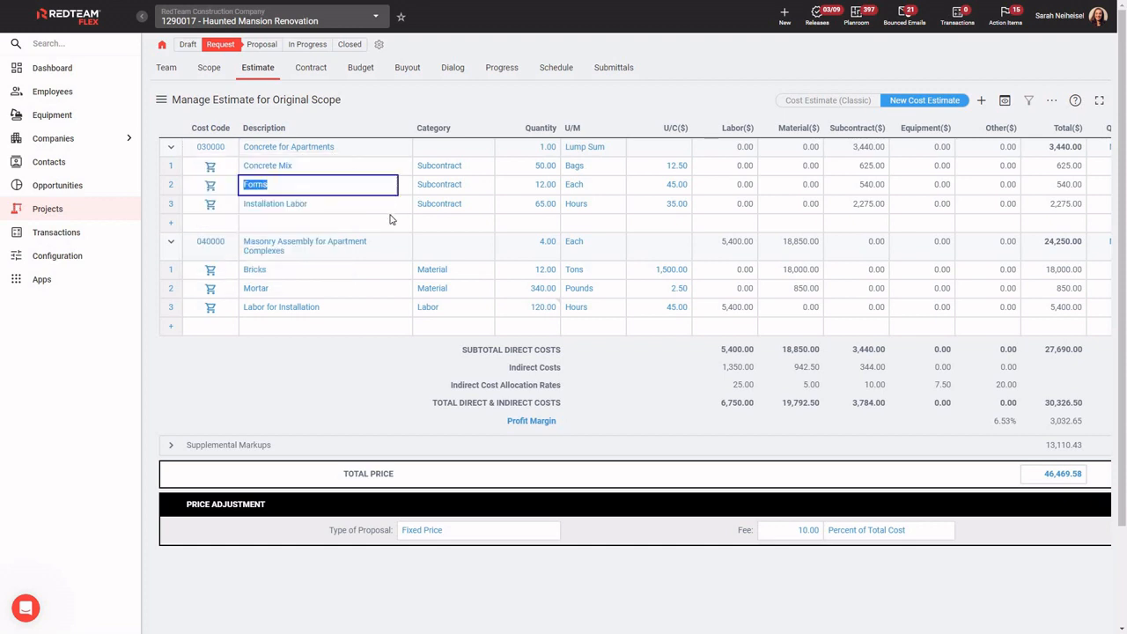